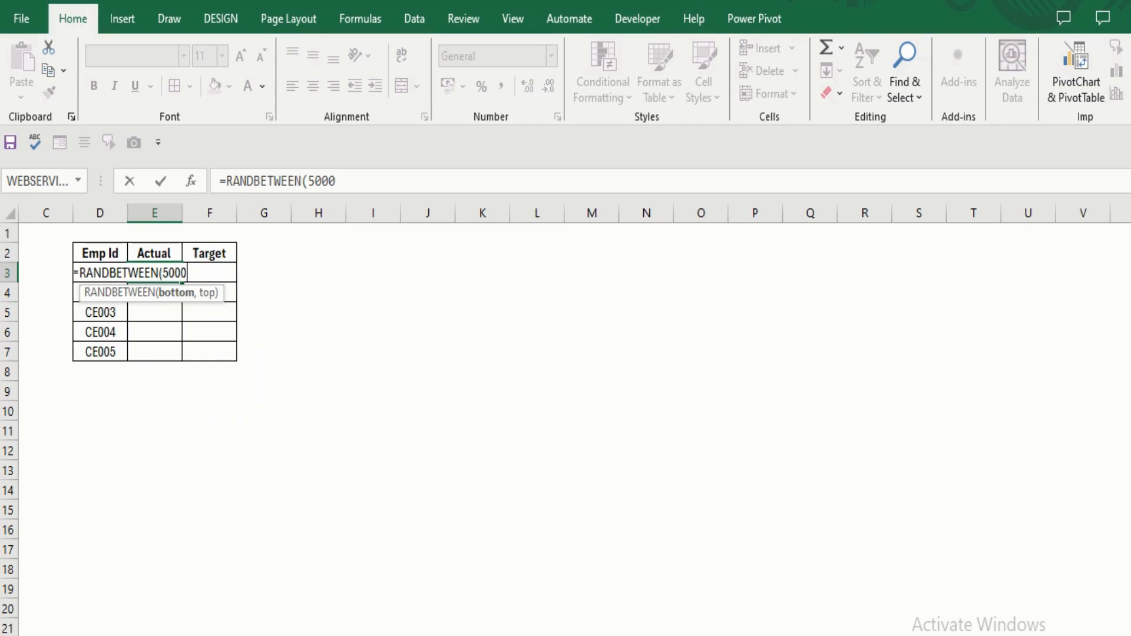
- Complete the formula =RANDBETWEEN(5000,9000) in the first Actual cell and fill it down to CE005
{"action": "type", "text": ",9000"}
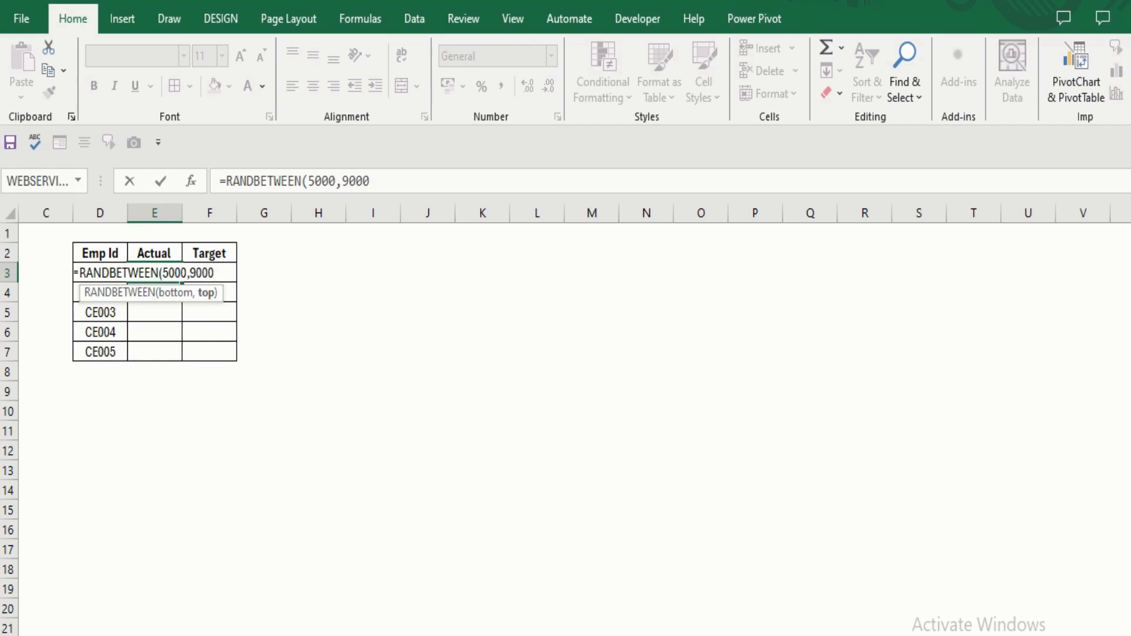
{"action": "type", "text": ")"}
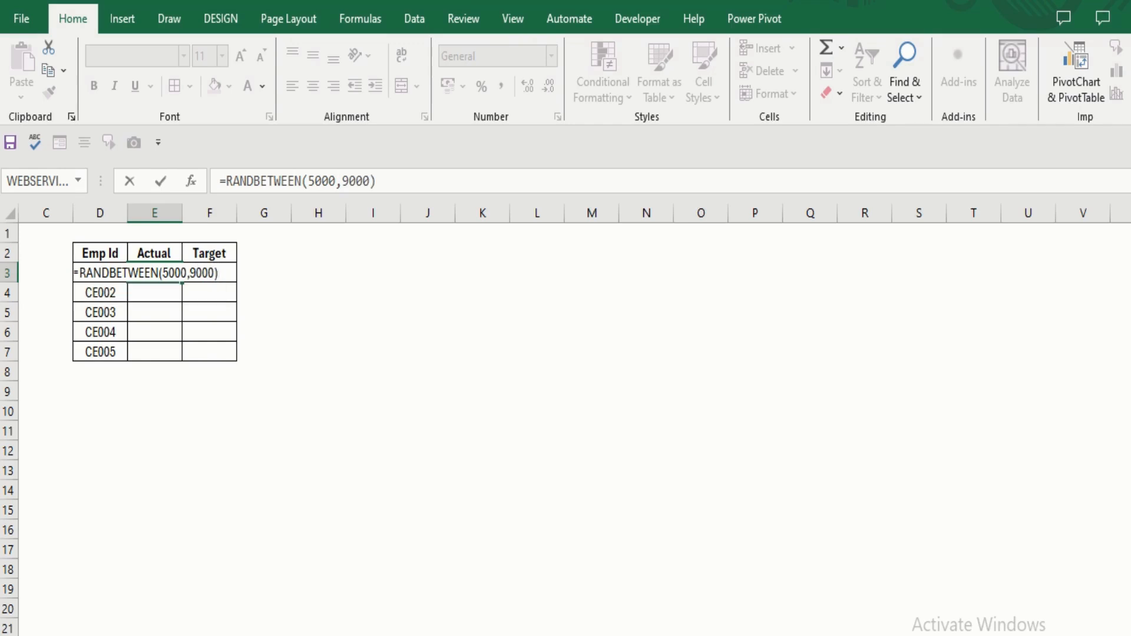
{"action": "key", "text": "Return"}
{"action": "key", "text": "Up"}
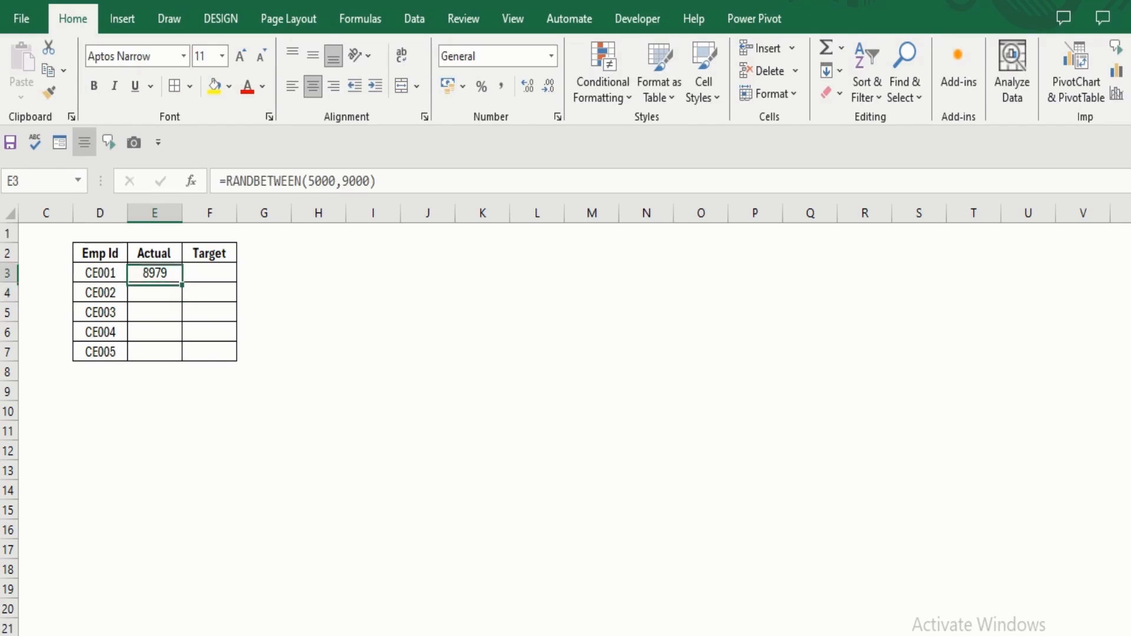
{"action": "left_click_drag", "start_coordinate": [182, 282], "coordinate": [179, 355]}
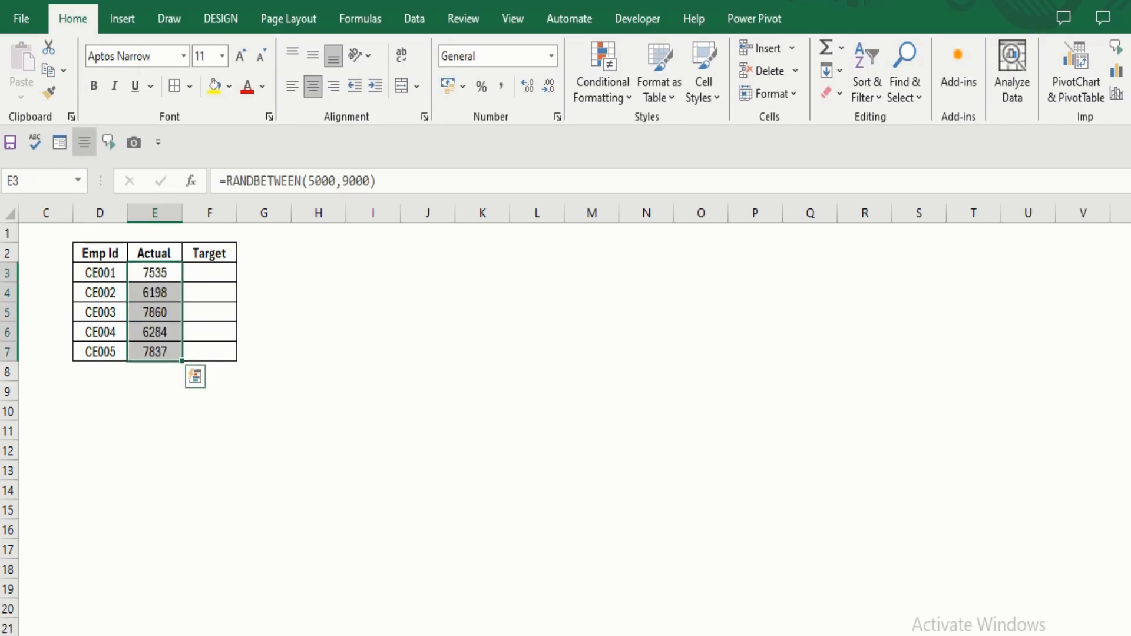
- Enter 9000 as the Target for CE001 and fill it down for all employees through CE005
{"action": "left_click", "coordinate": [210, 272]}
{"action": "left_click", "coordinate": [154, 273]}
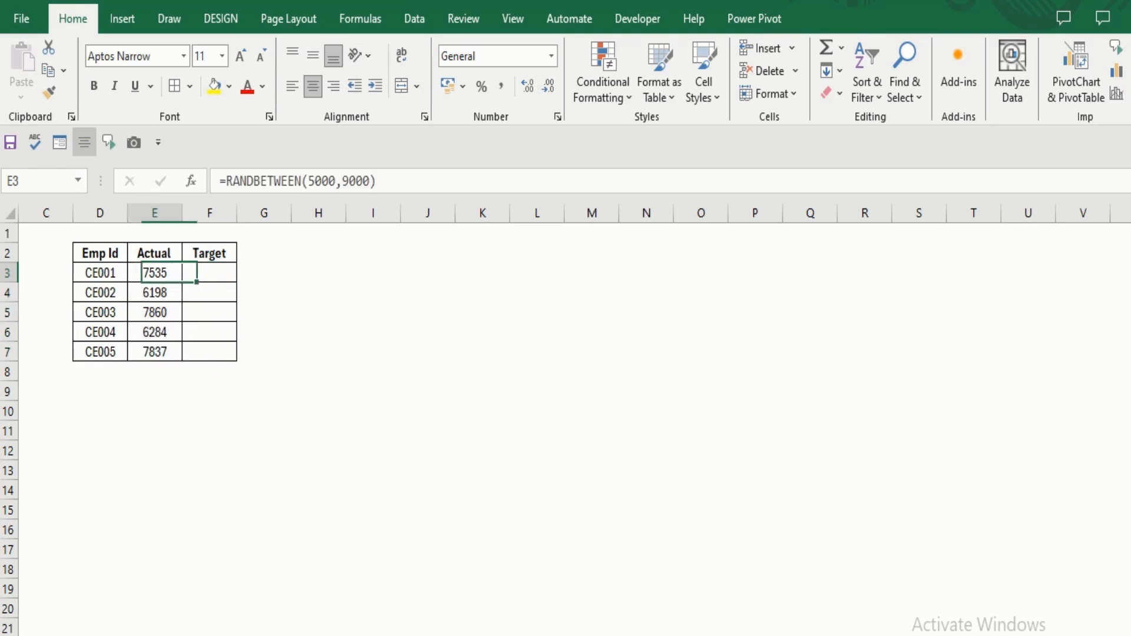
{"action": "left_click", "coordinate": [209, 273]}
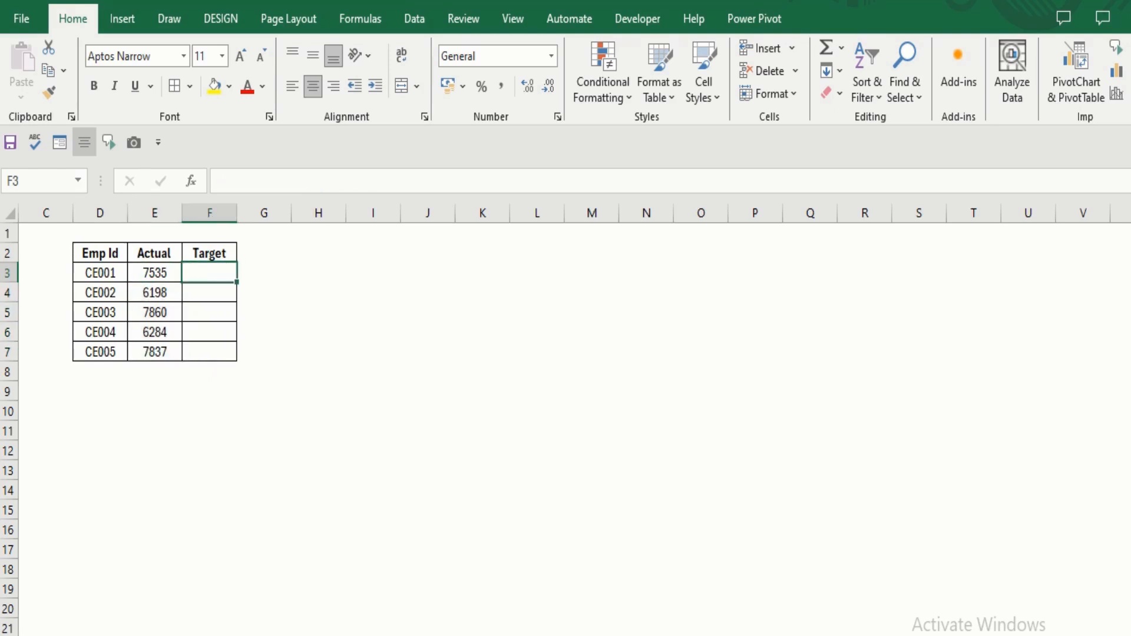
{"action": "type", "text": "9000"}
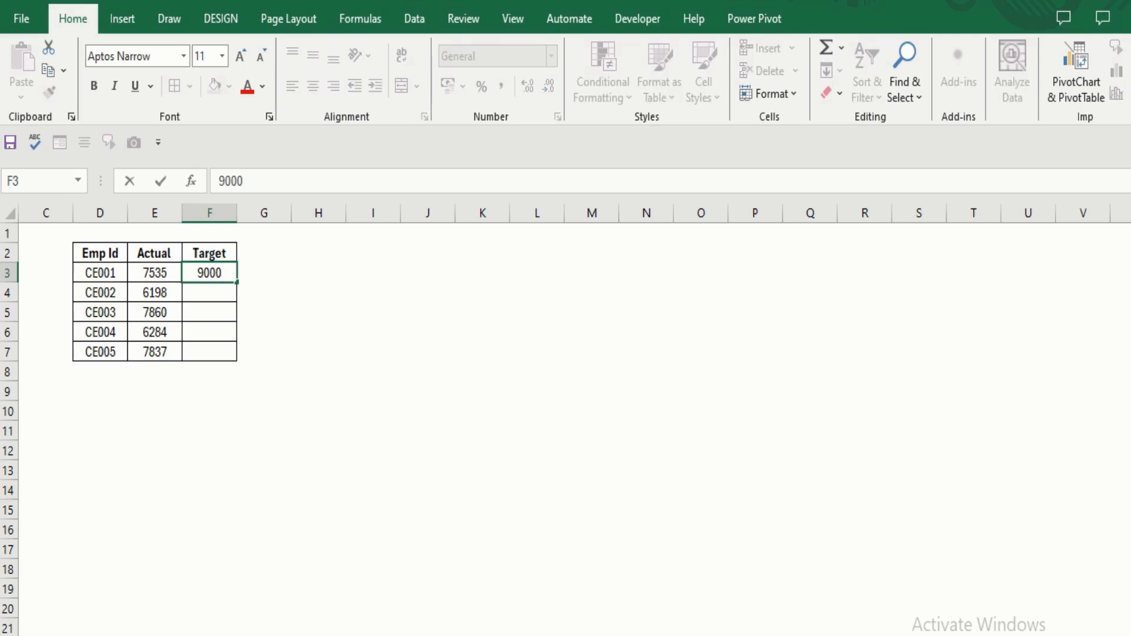
{"action": "key", "text": "Return"}
{"action": "left_click_drag", "start_coordinate": [209, 273], "coordinate": [209, 352]}
{"action": "key", "text": "ctrl+d"}
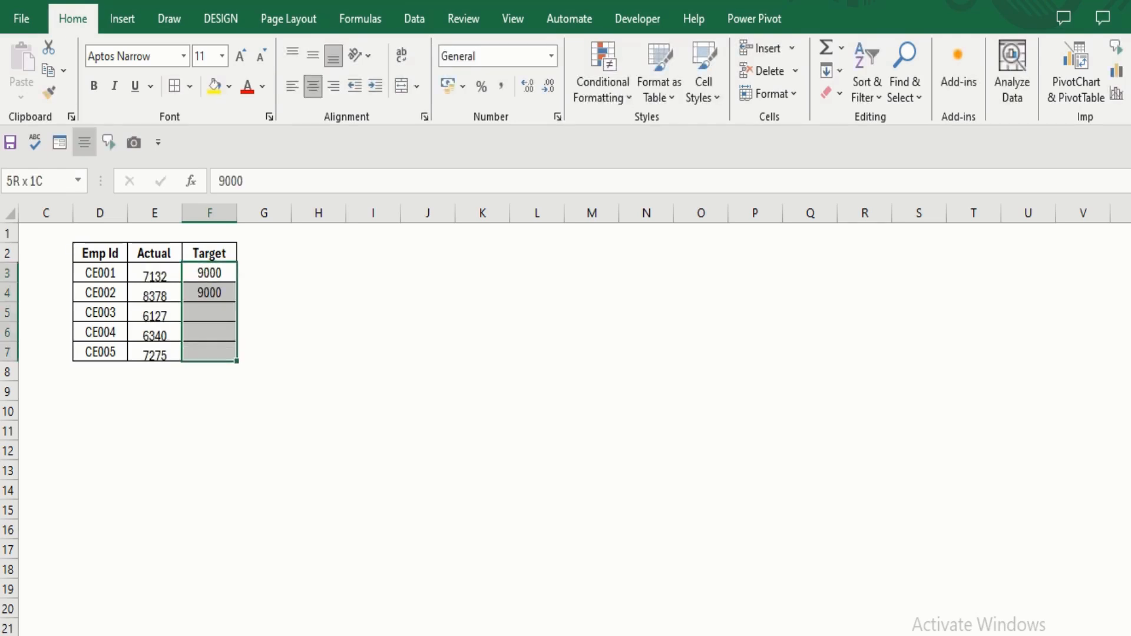
{"action": "left_click", "coordinate": [318, 292]}
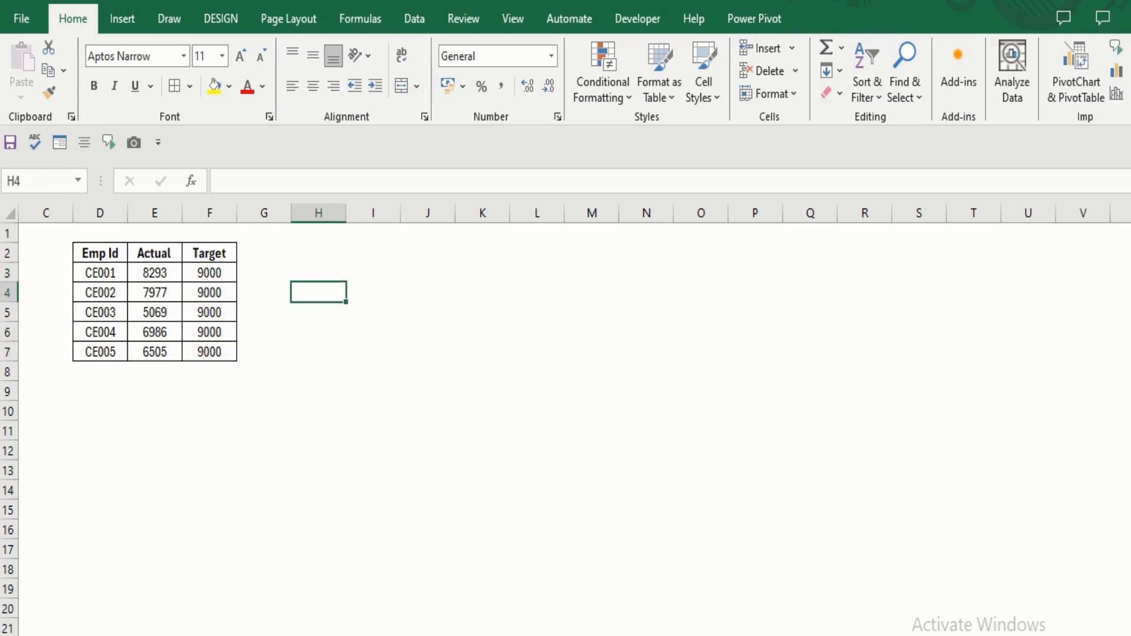
- Insert a Clustered Column - Line combo chart from the whole table D2:F7, with Actual as columns and Target as a line
{"action": "left_click", "coordinate": [100, 254]}
{"action": "left_click_drag", "start_coordinate": [101, 253], "coordinate": [209, 352]}
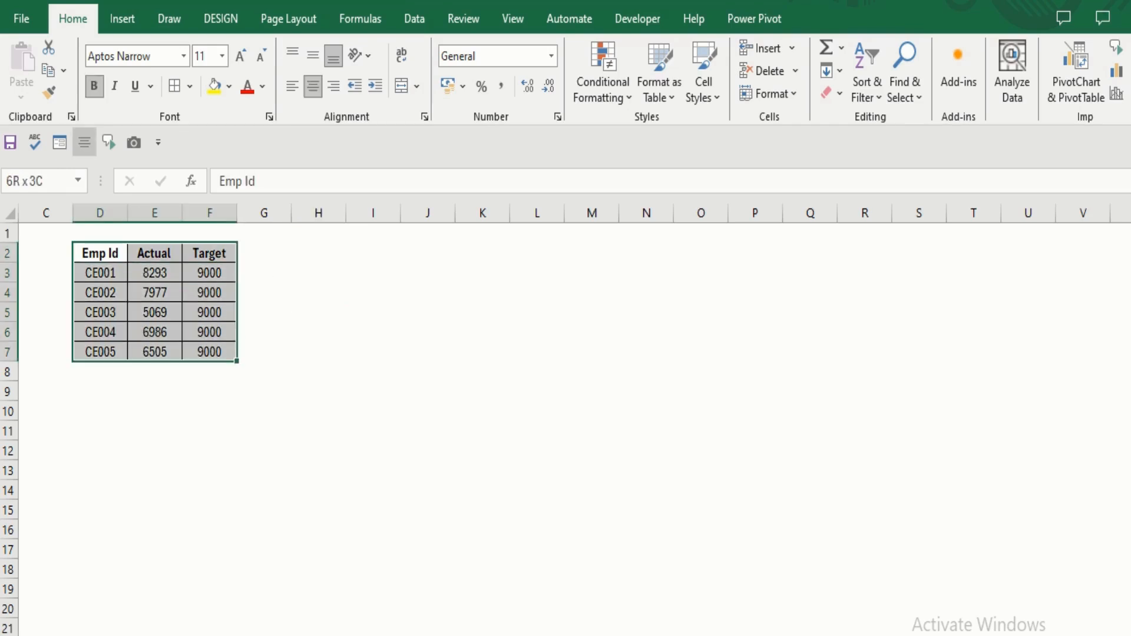
{"action": "left_click", "coordinate": [122, 19]}
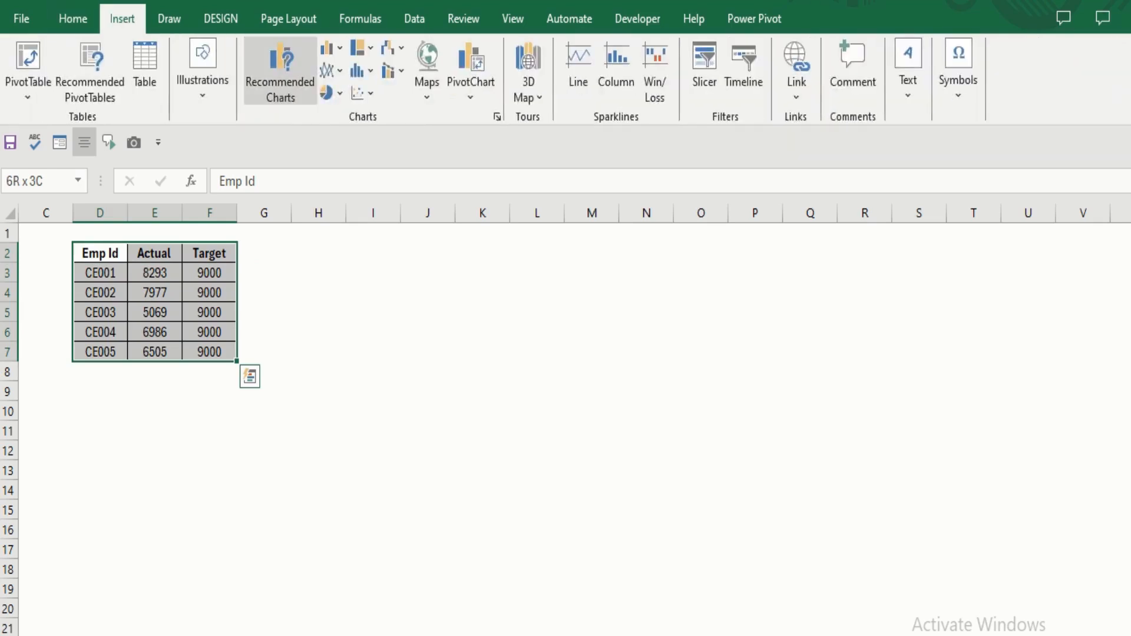
{"action": "left_click", "coordinate": [280, 70]}
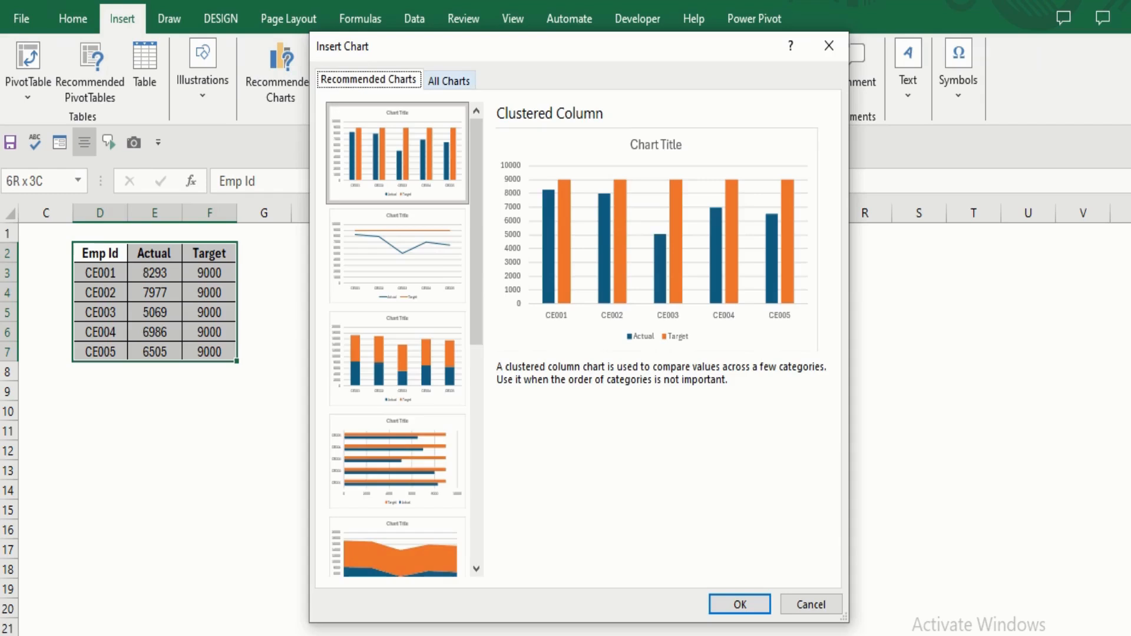
{"action": "left_click", "coordinate": [449, 81]}
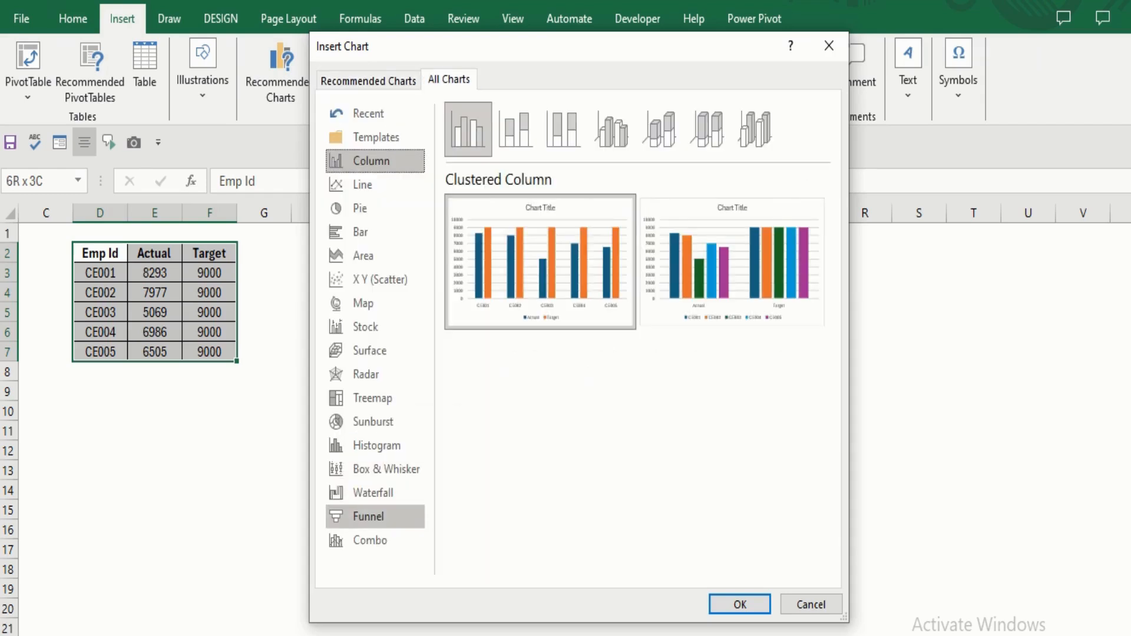
{"action": "left_click", "coordinate": [370, 540]}
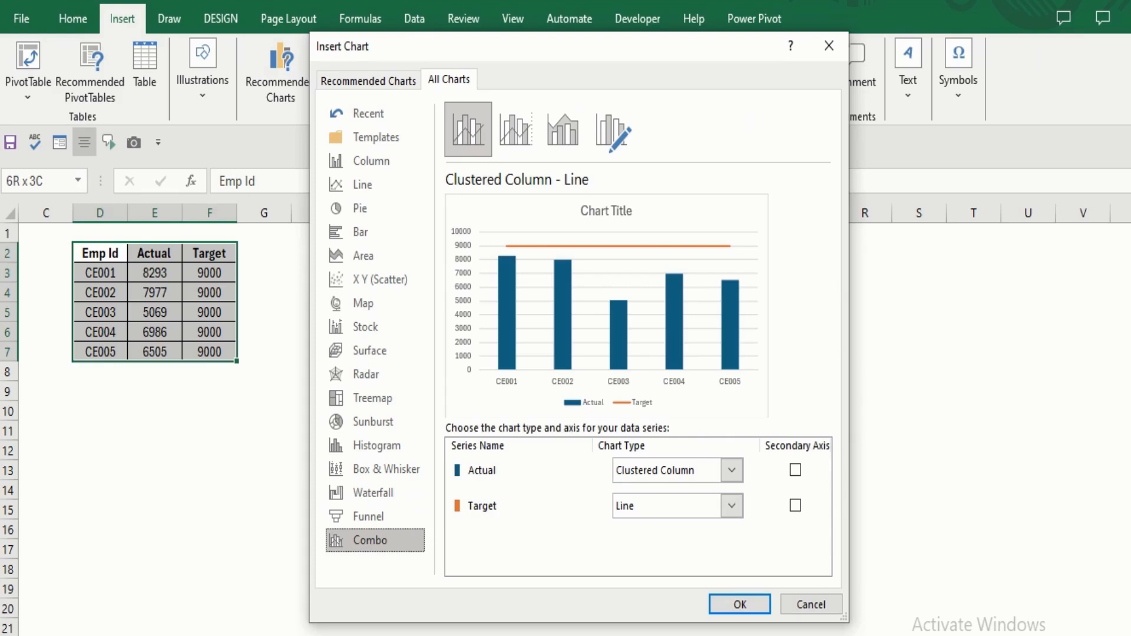
{"action": "left_click", "coordinate": [739, 604]}
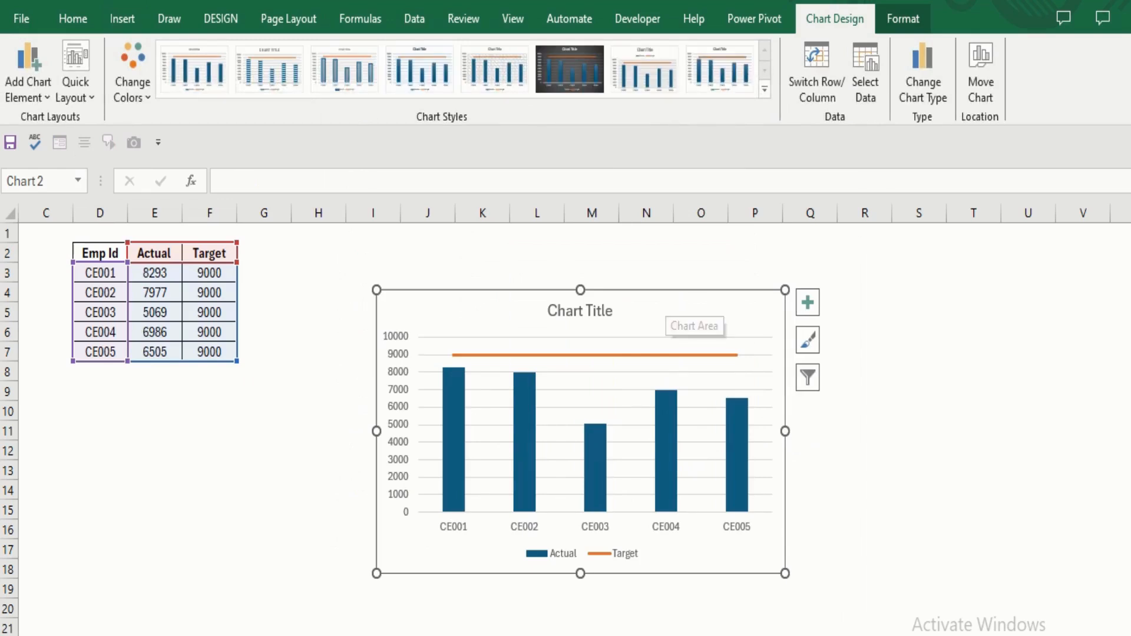
- Reposition and enlarge the chart to cover about I2:Q18, and remove its gridlines
{"action": "left_click_drag", "start_coordinate": [665, 304], "coordinate": [643, 260]}
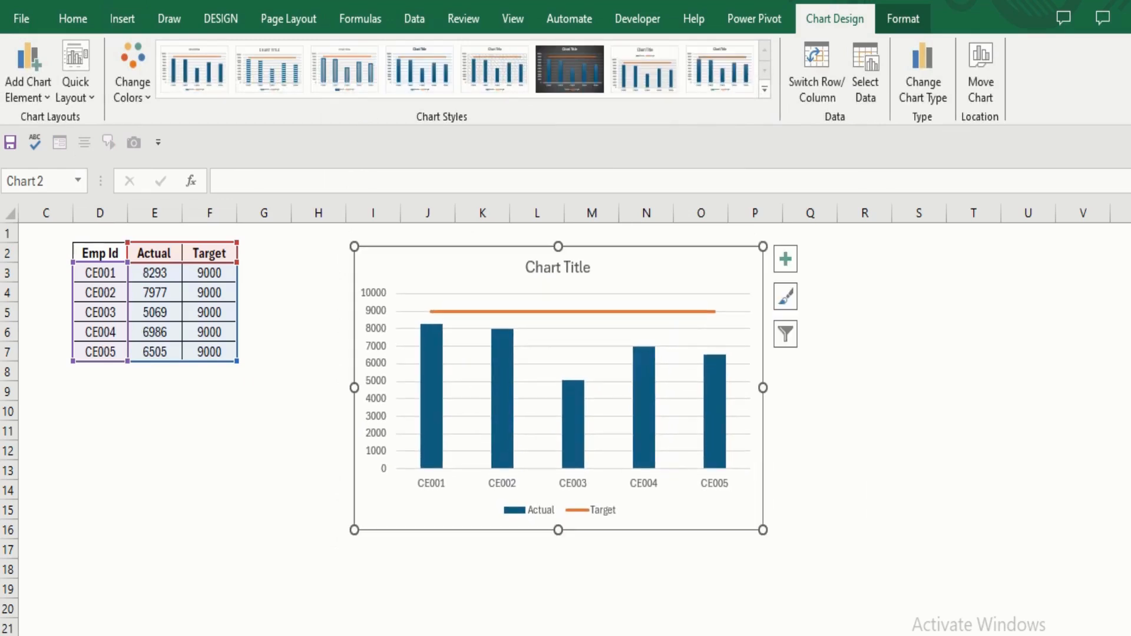
{"action": "left_click_drag", "start_coordinate": [762, 529], "coordinate": [816, 569]}
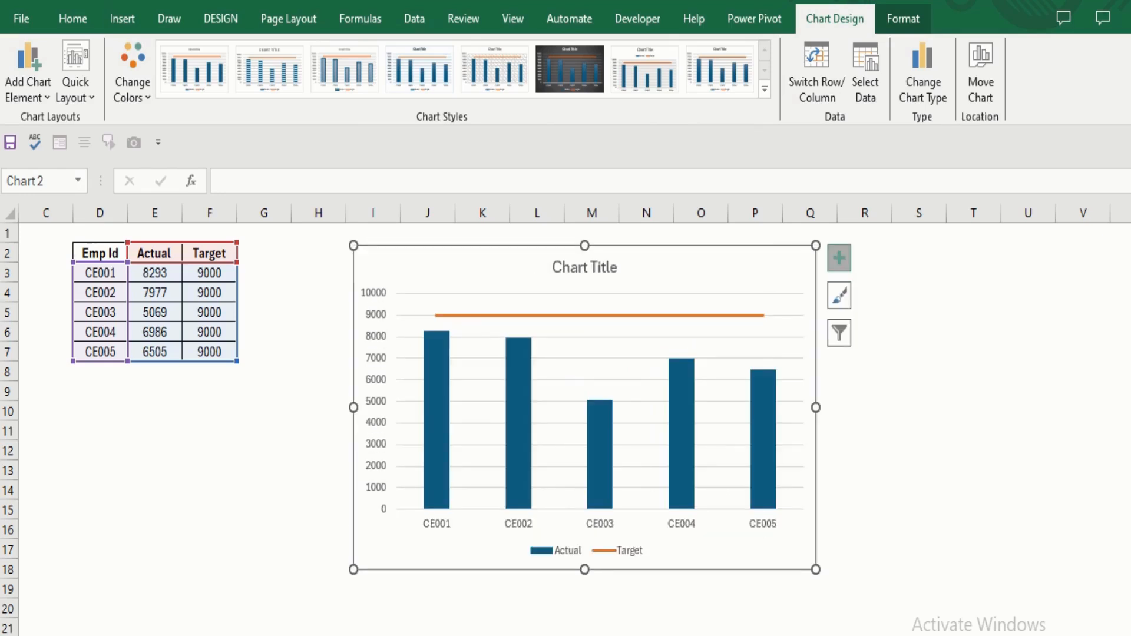
{"action": "left_click", "coordinate": [838, 258]}
{"action": "left_click", "coordinate": [880, 401]}
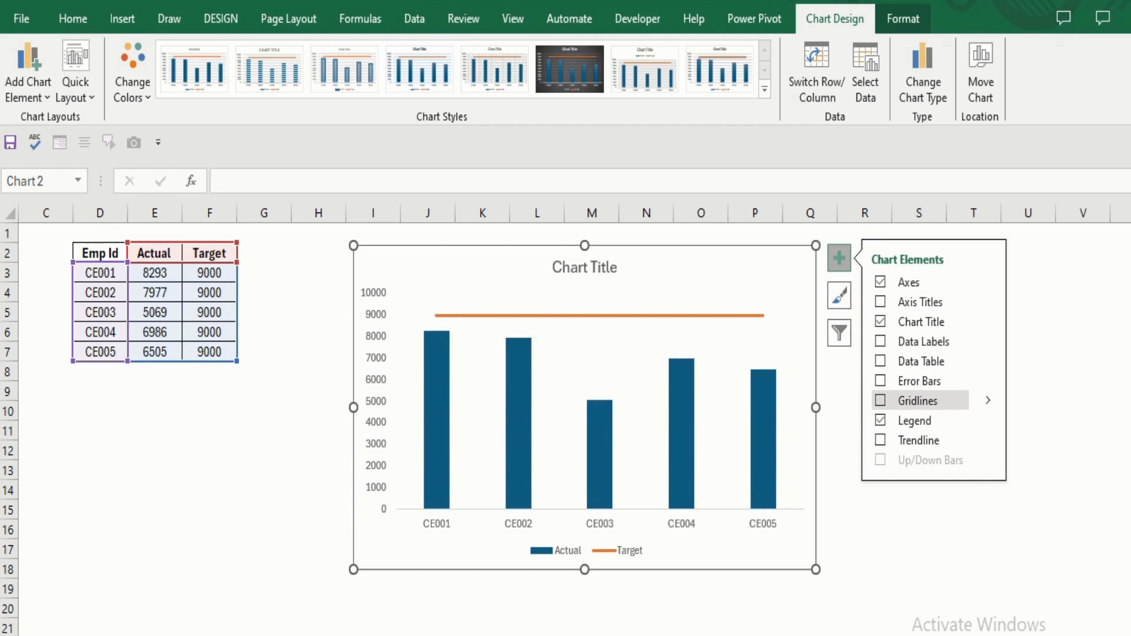
{"action": "left_click", "coordinate": [919, 569]}
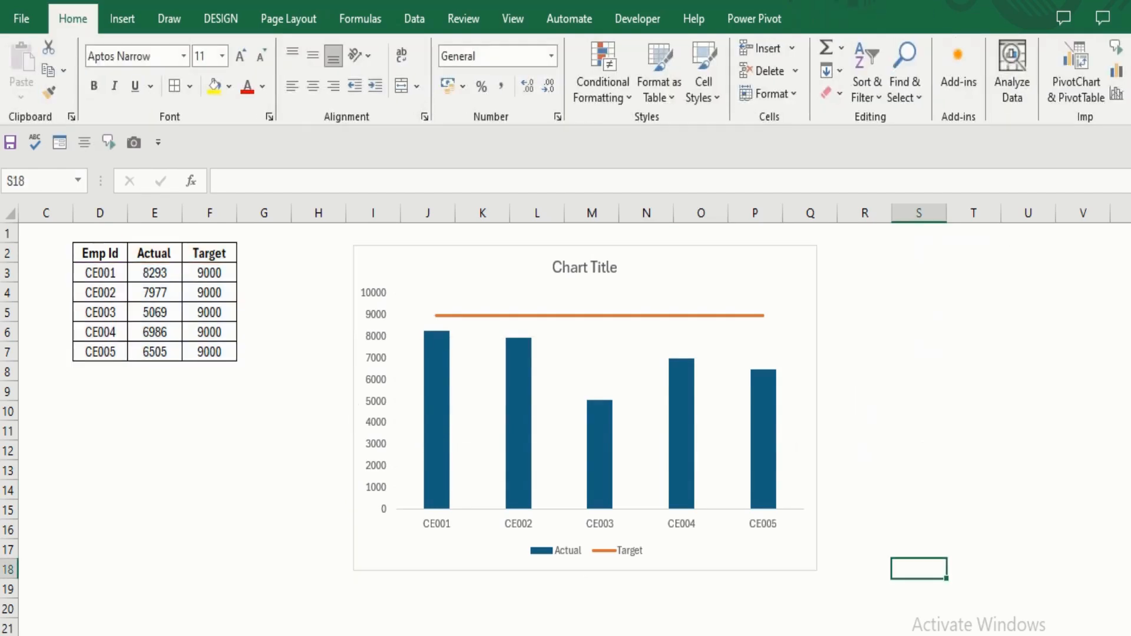
- Make the labels of the chart's vertical and horizontal axes bold
{"action": "left_click", "coordinate": [376, 401]}
{"action": "key", "text": "ctrl+b"}
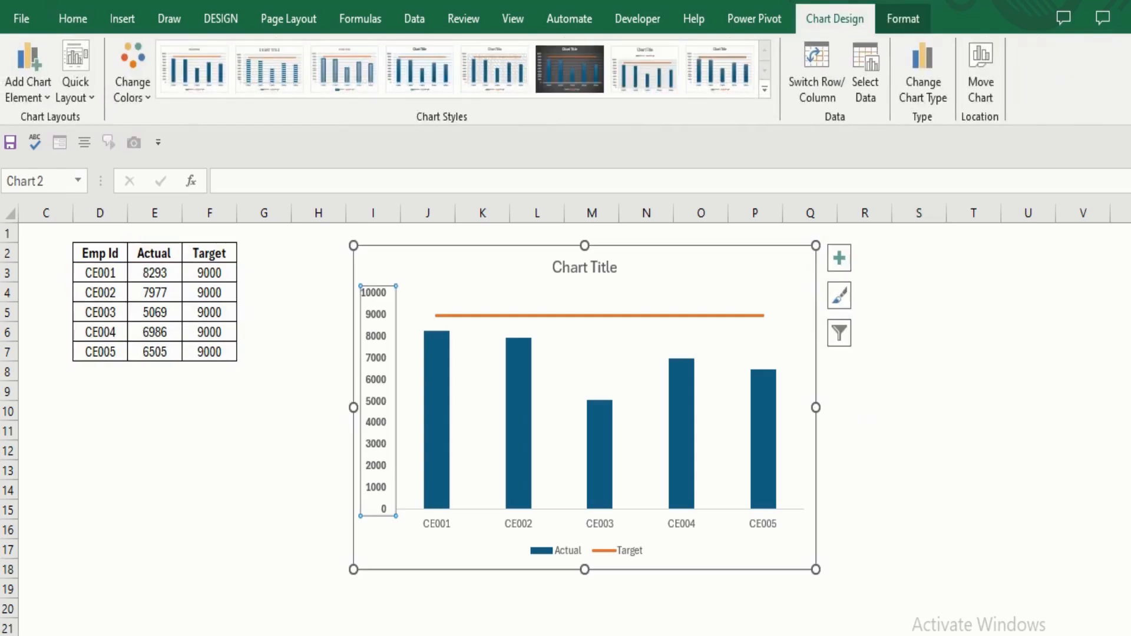
{"action": "left_click", "coordinate": [599, 524]}
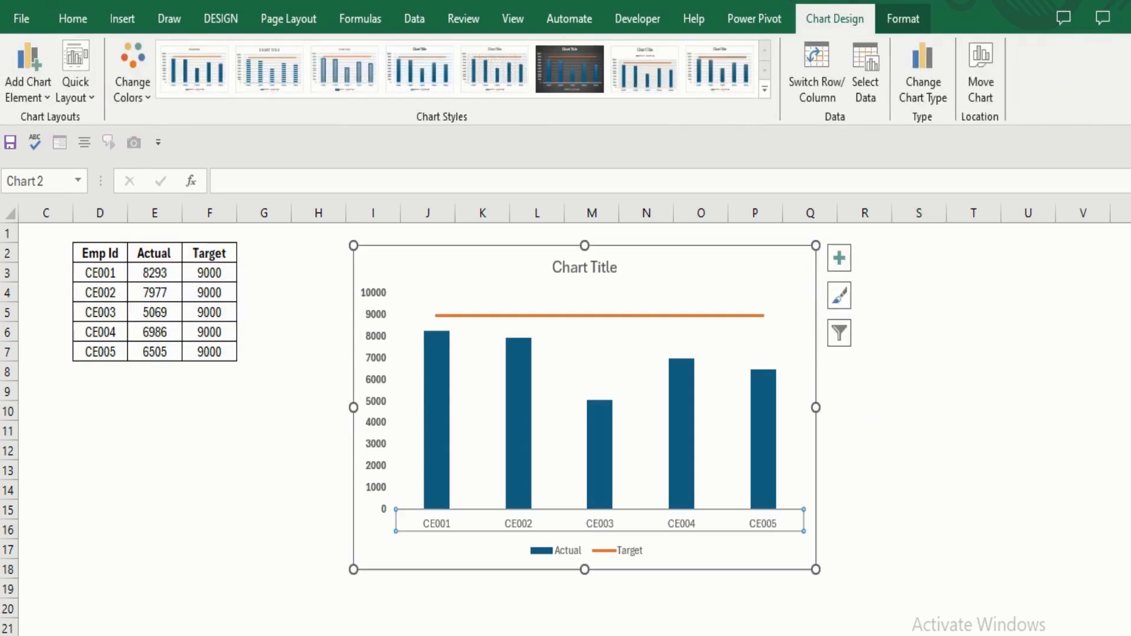
{"action": "key", "text": "ctrl+b"}
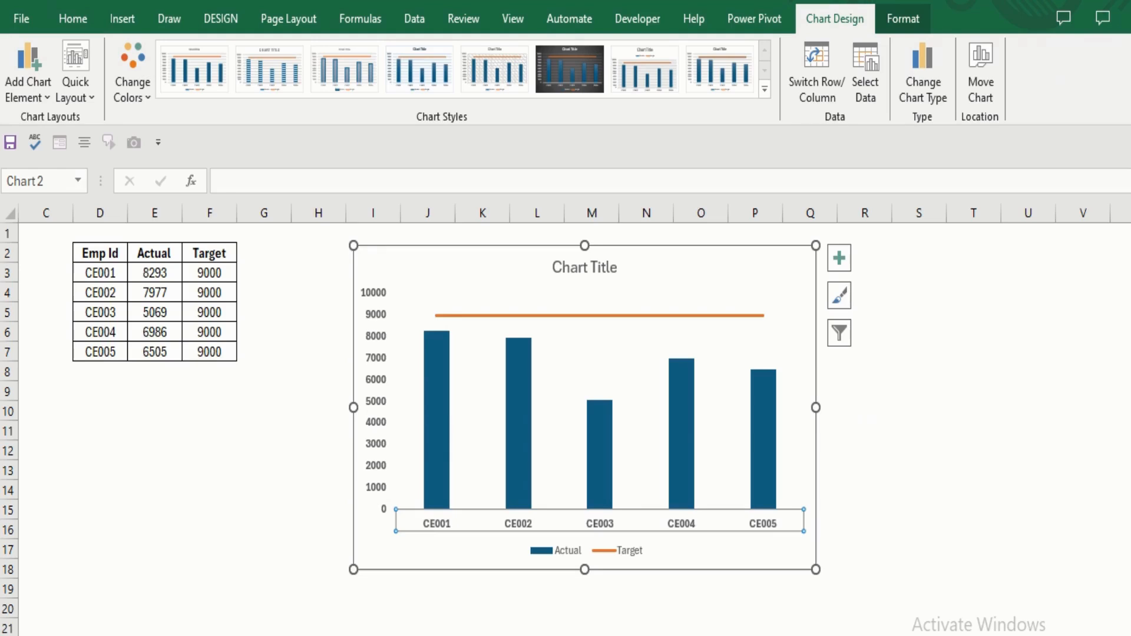
- Add data labels to the Actual column series in the chart
{"action": "left_click", "coordinate": [442, 374]}
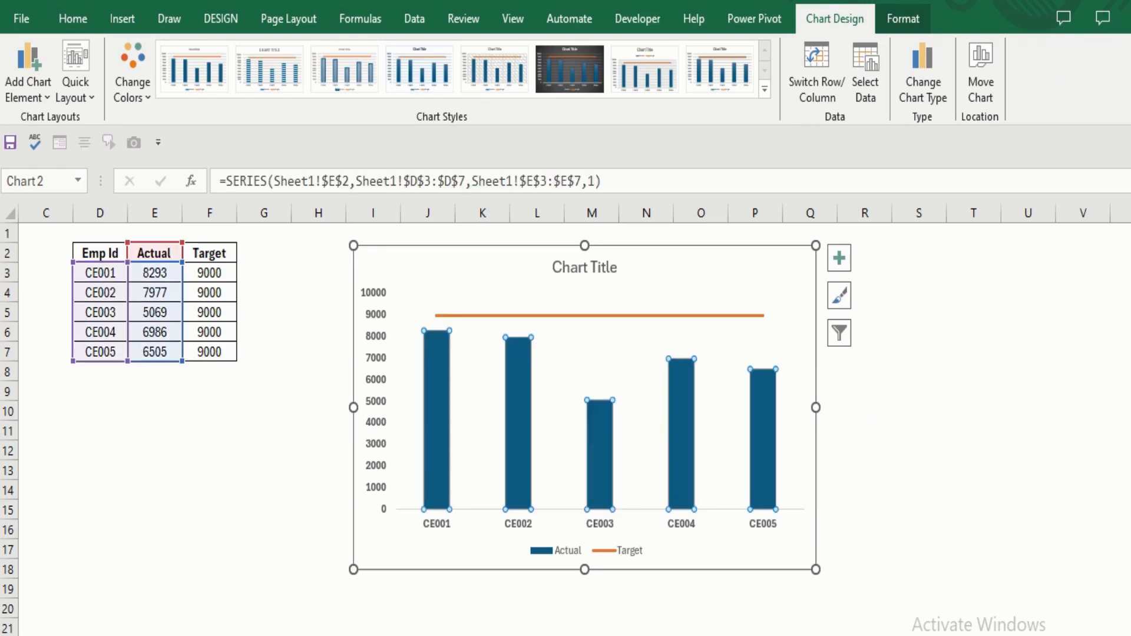
{"action": "right_click", "coordinate": [442, 374]}
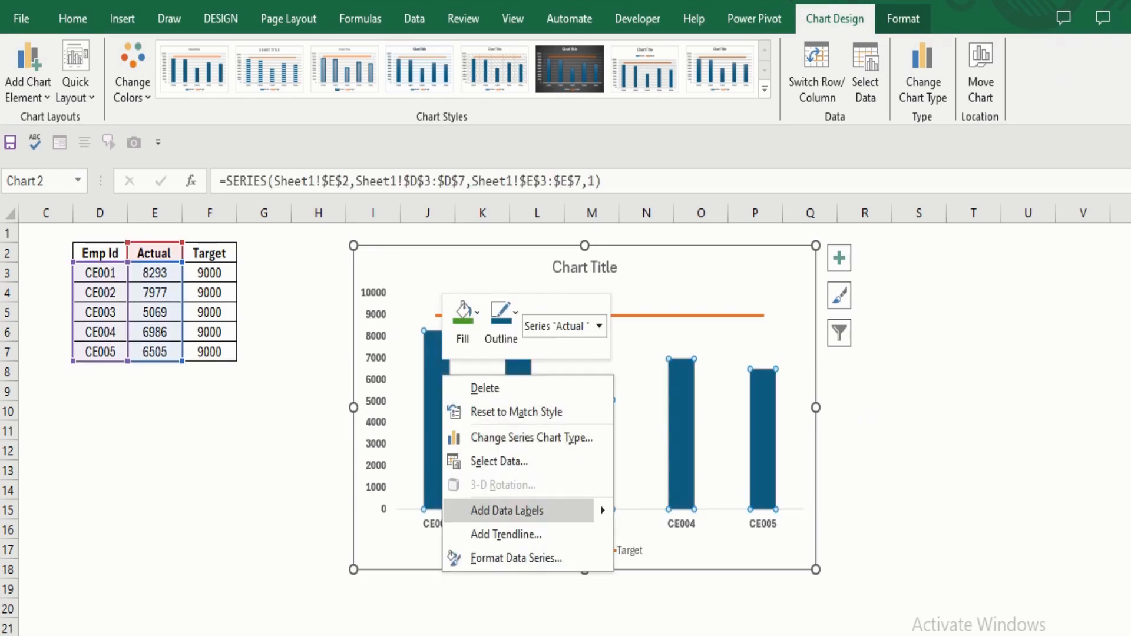
{"action": "left_click", "coordinate": [506, 510]}
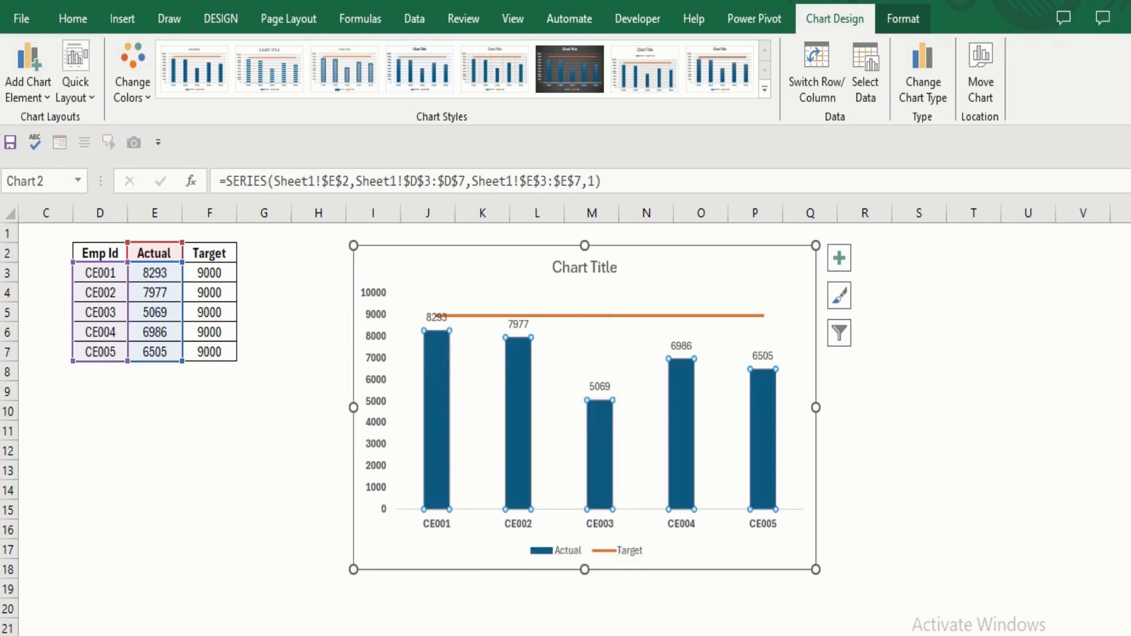
- Make the Actual series data labels bold and increase their font size to 11
{"action": "left_click", "coordinate": [518, 325]}
{"action": "key", "text": "ctrl+b"}
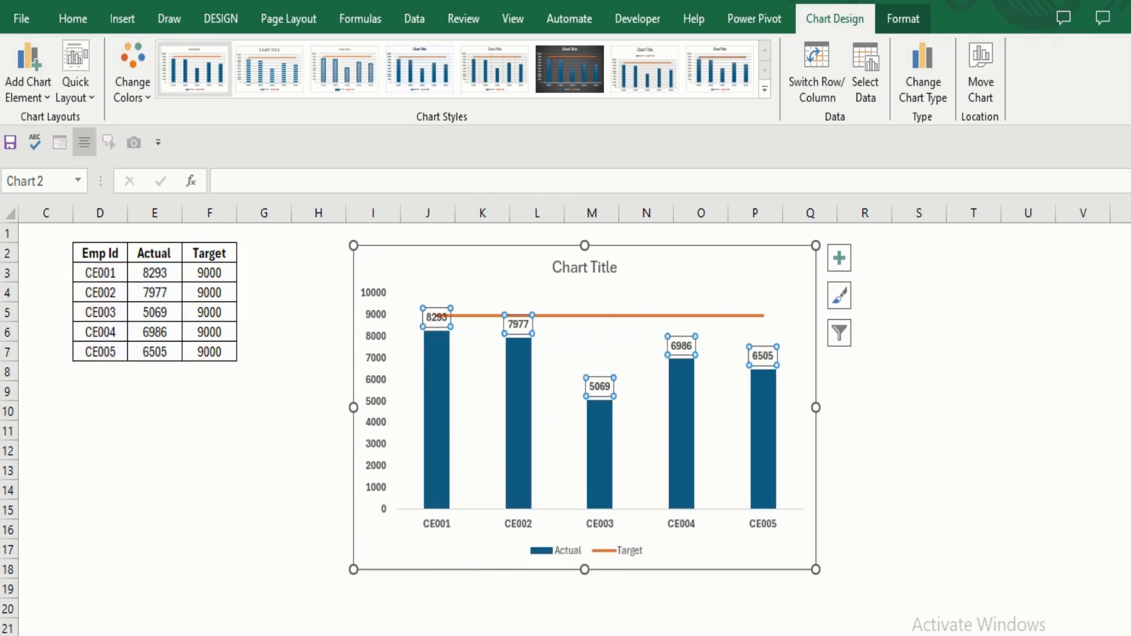
{"action": "left_click", "coordinate": [73, 18]}
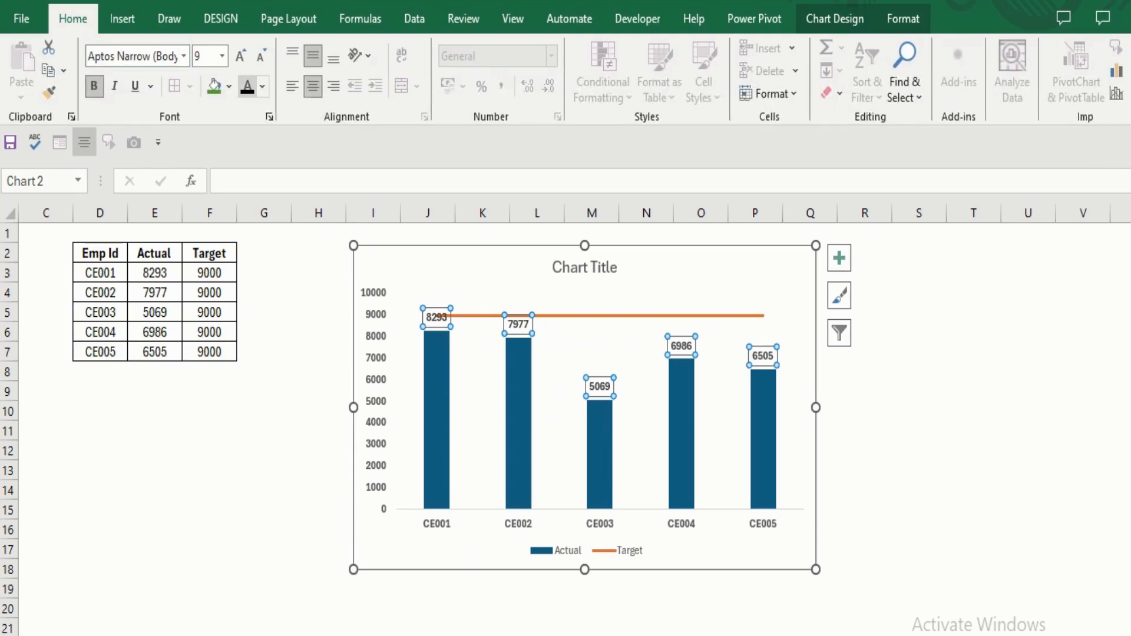
{"action": "left_click", "coordinate": [240, 56]}
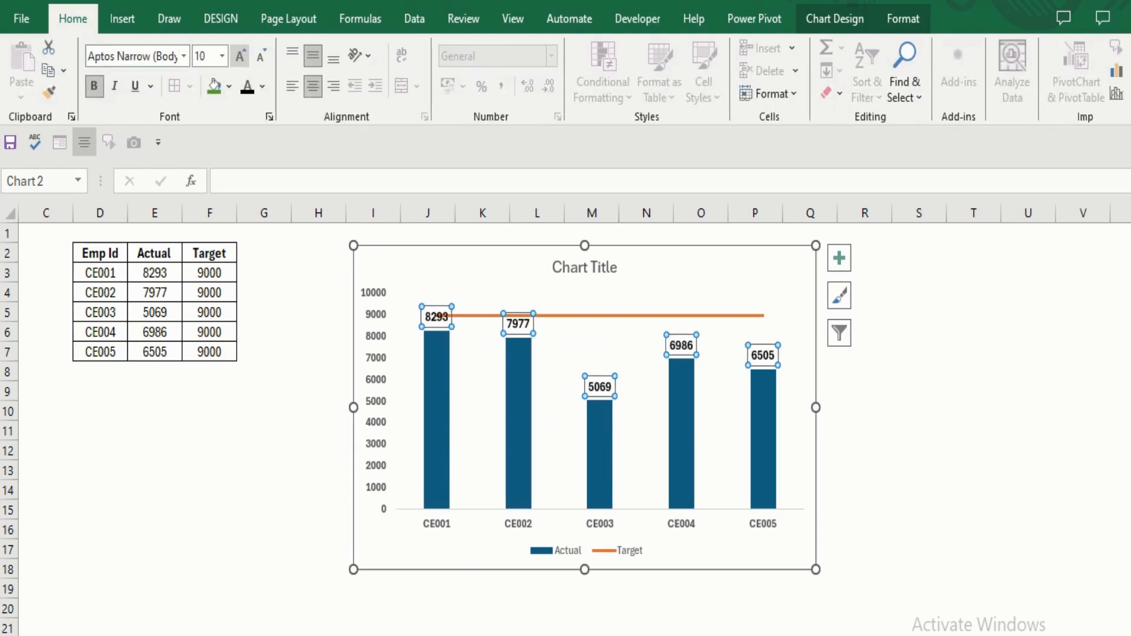
{"action": "left_click", "coordinate": [241, 56]}
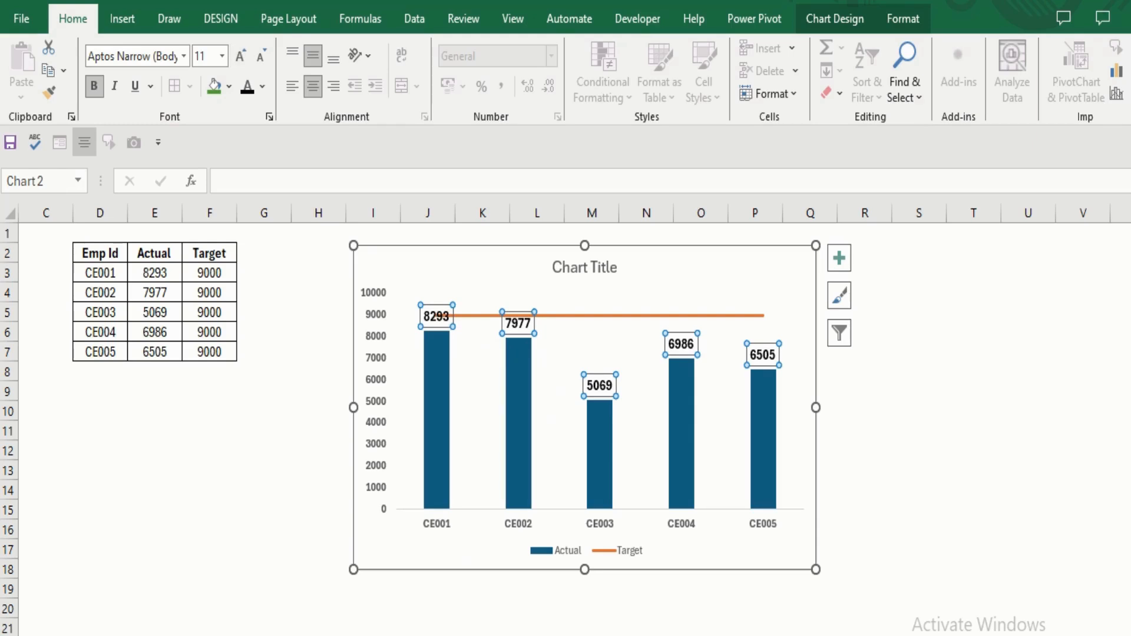
- Set the label position of the Actual series data labels to Center
{"action": "right_click", "coordinate": [442, 319]}
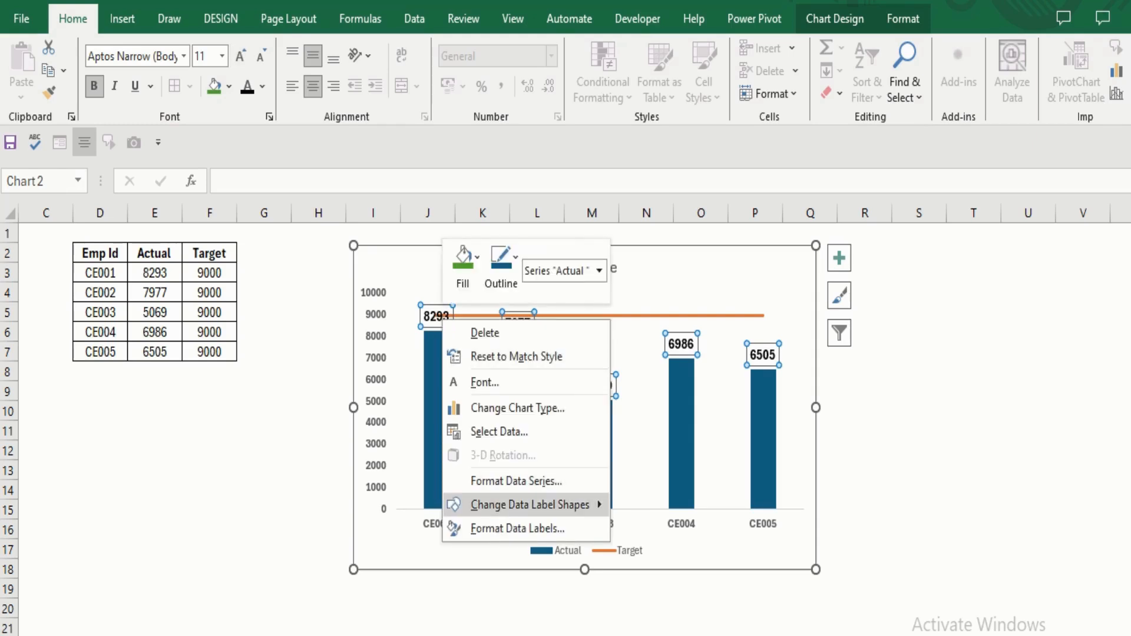
{"action": "mouse_move", "coordinate": [530, 505]}
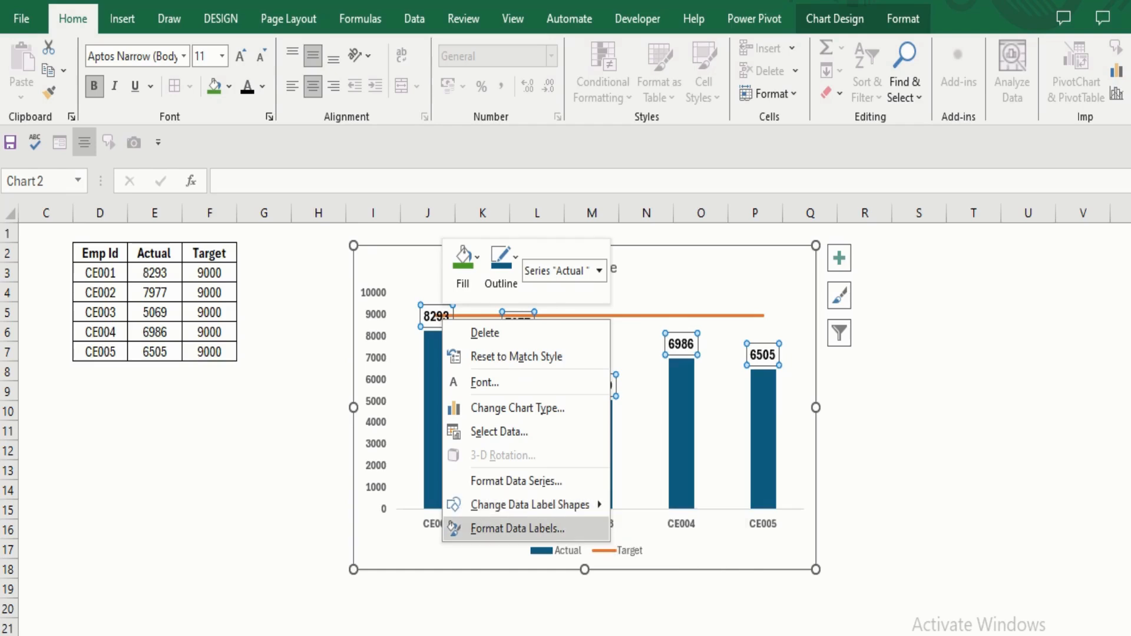
{"action": "left_click", "coordinate": [506, 528]}
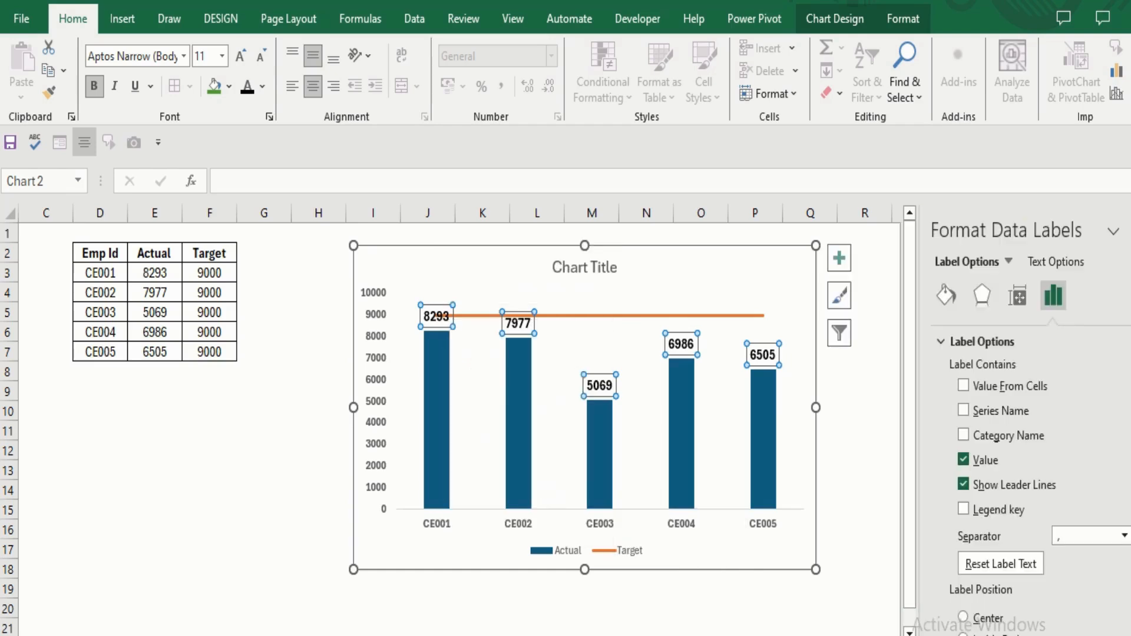
{"action": "scroll", "coordinate": [1033, 482], "scroll_direction": "down", "scroll_amount": 3}
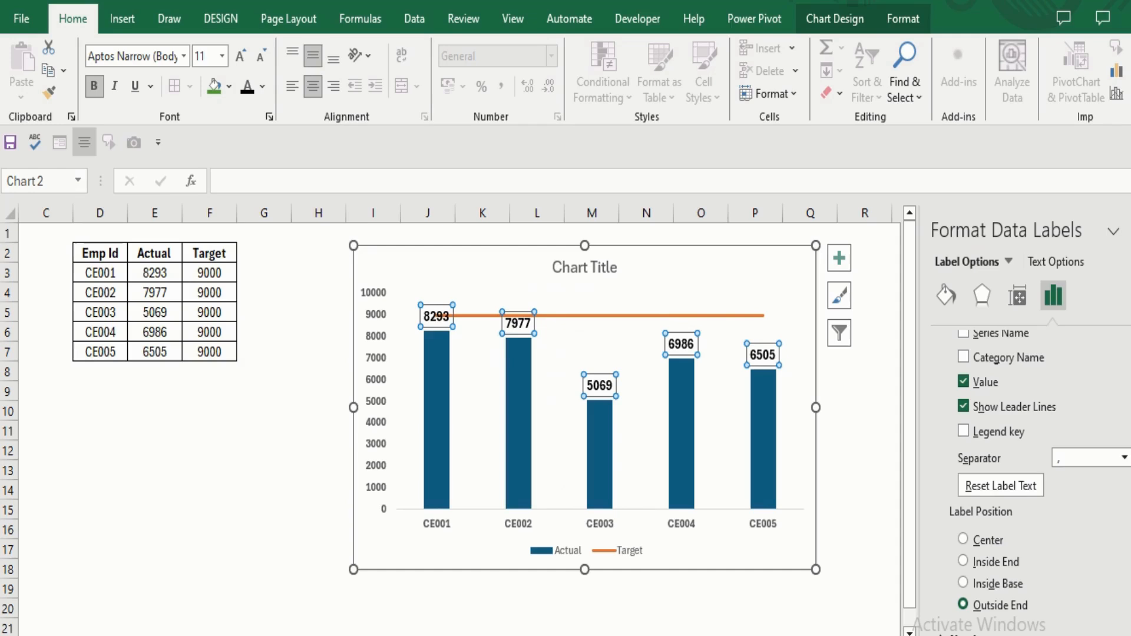
{"action": "left_click", "coordinate": [962, 539]}
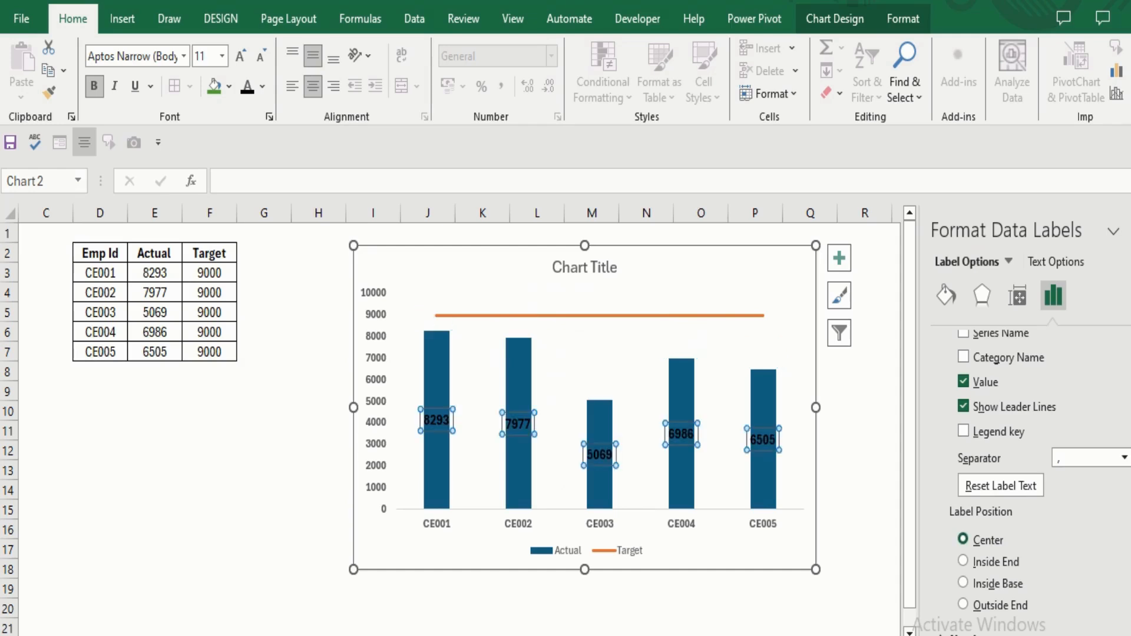
{"action": "left_click", "coordinate": [864, 410]}
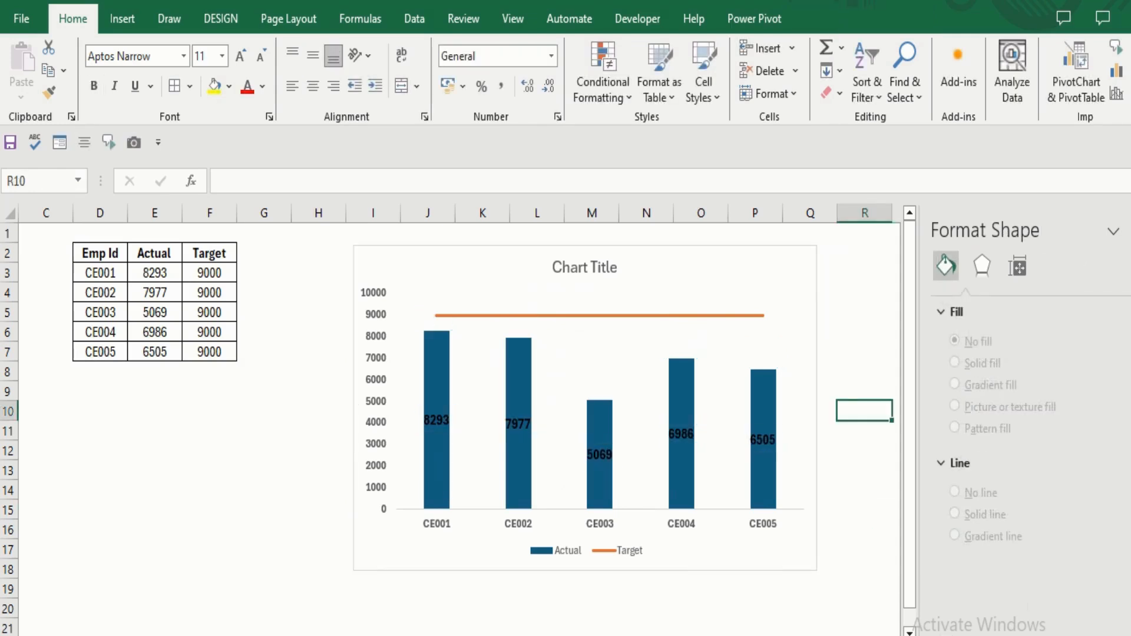
- Add data labels to the Target line series in the chart
{"action": "left_click", "coordinate": [611, 316]}
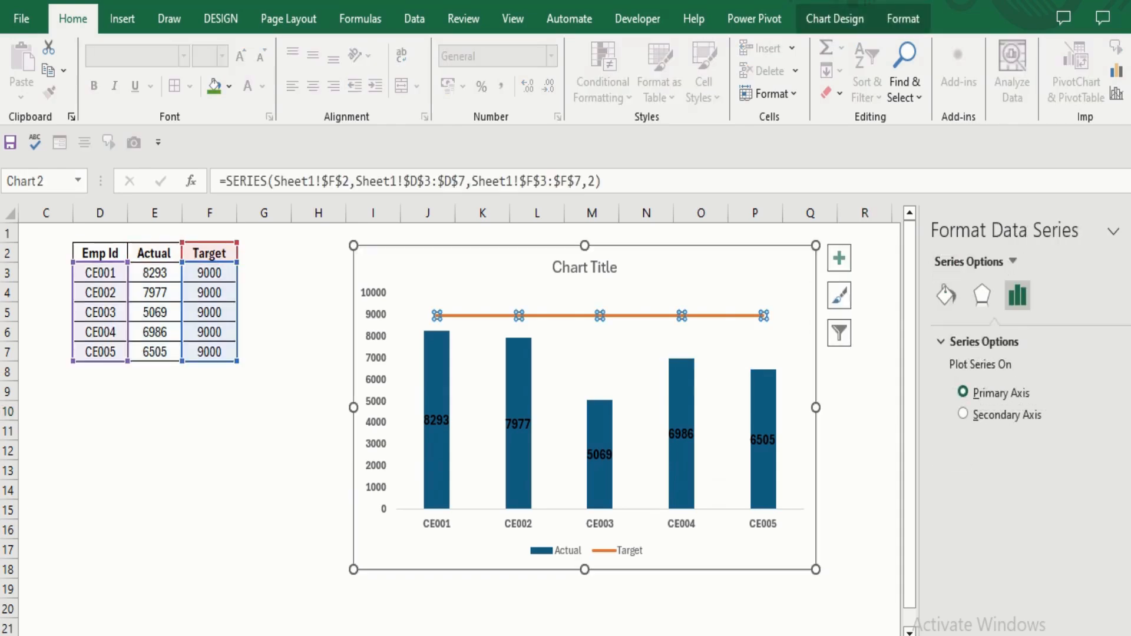
{"action": "right_click", "coordinate": [610, 315]}
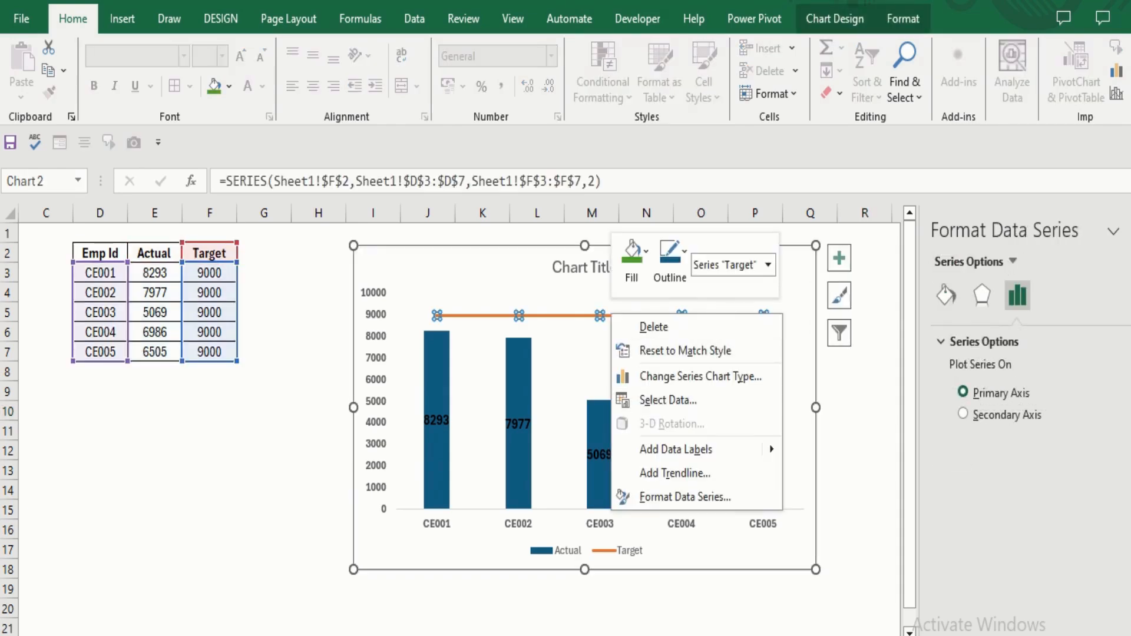
{"action": "left_click", "coordinate": [676, 449]}
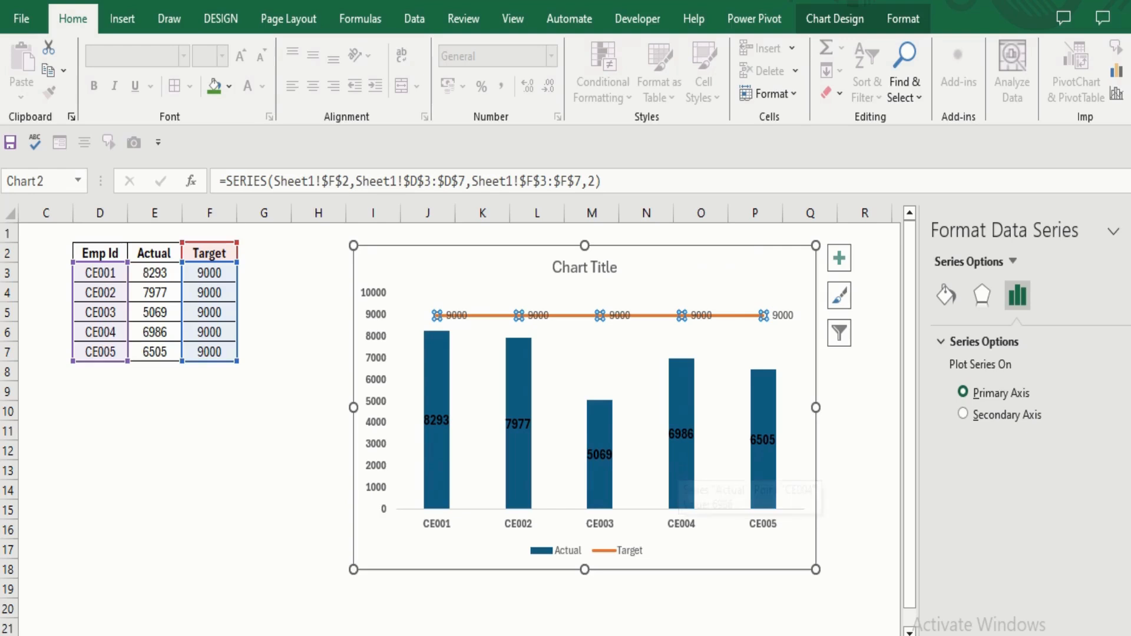
- Format the Target series data labels as bold, font size 11, with a yellow fill
{"action": "left_click", "coordinate": [456, 316]}
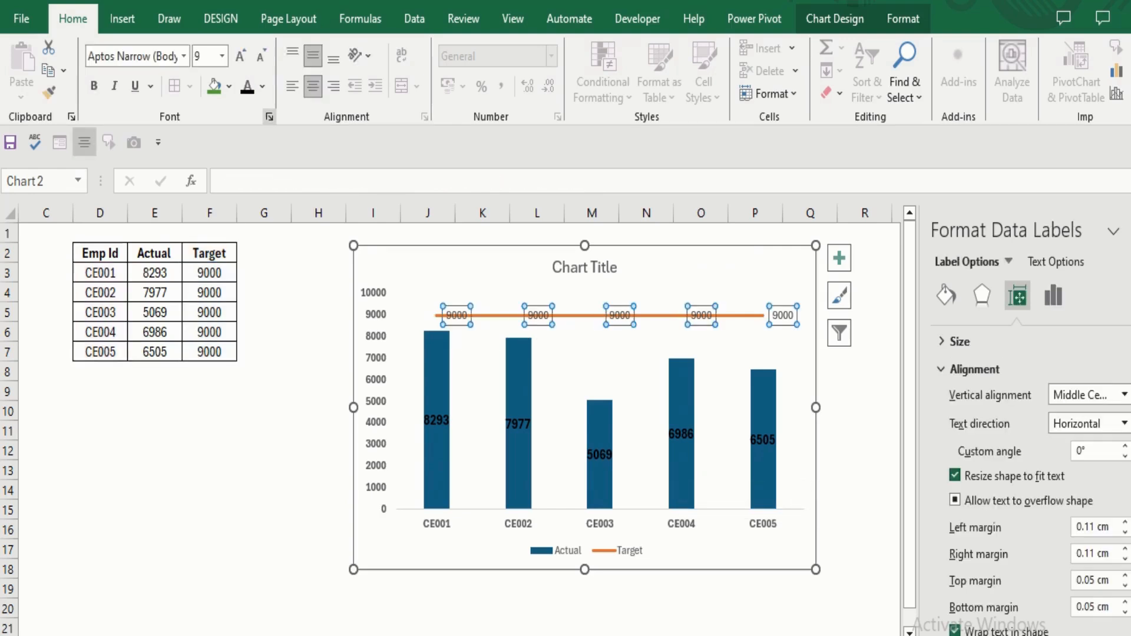
{"action": "left_click", "coordinate": [240, 58]}
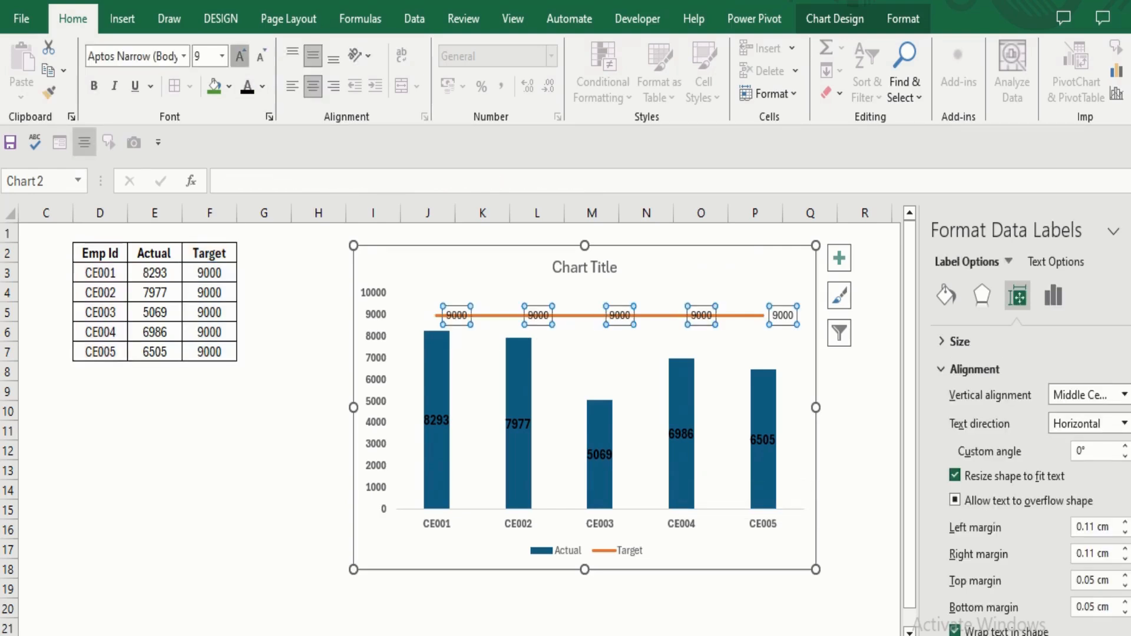
{"action": "left_click", "coordinate": [239, 57]}
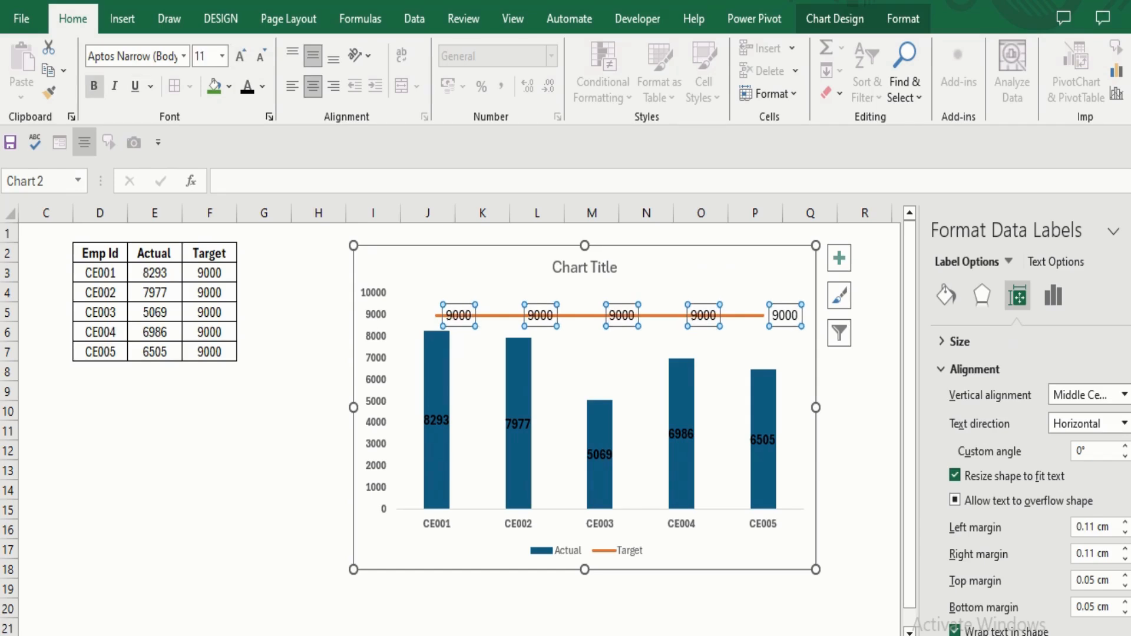
{"action": "key", "text": "ctrl+b"}
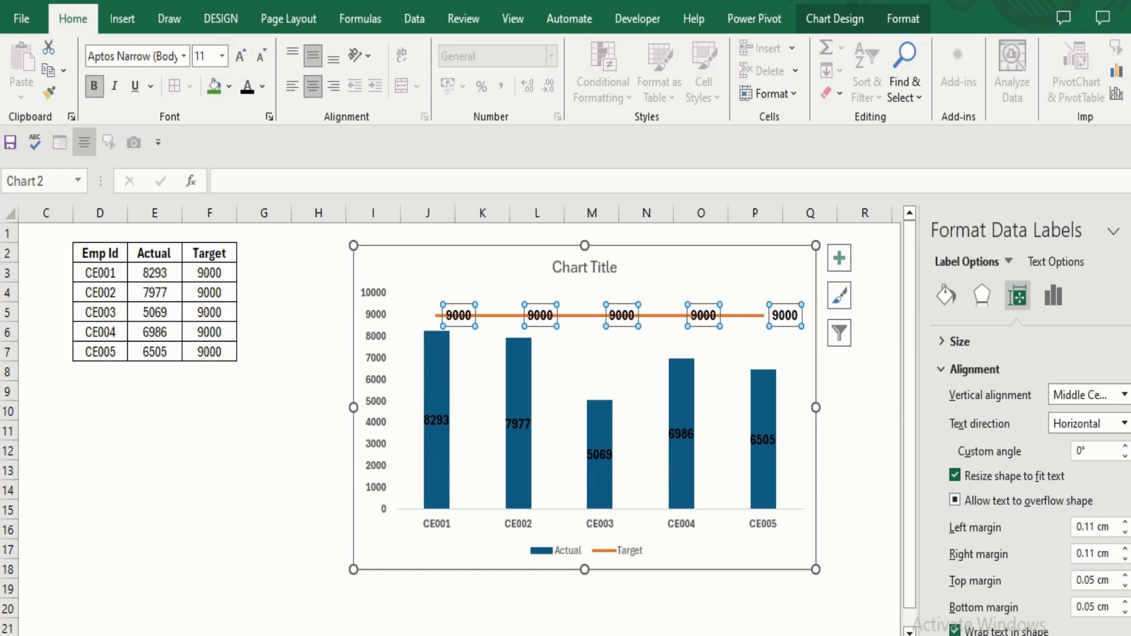
{"action": "left_click", "coordinate": [229, 86]}
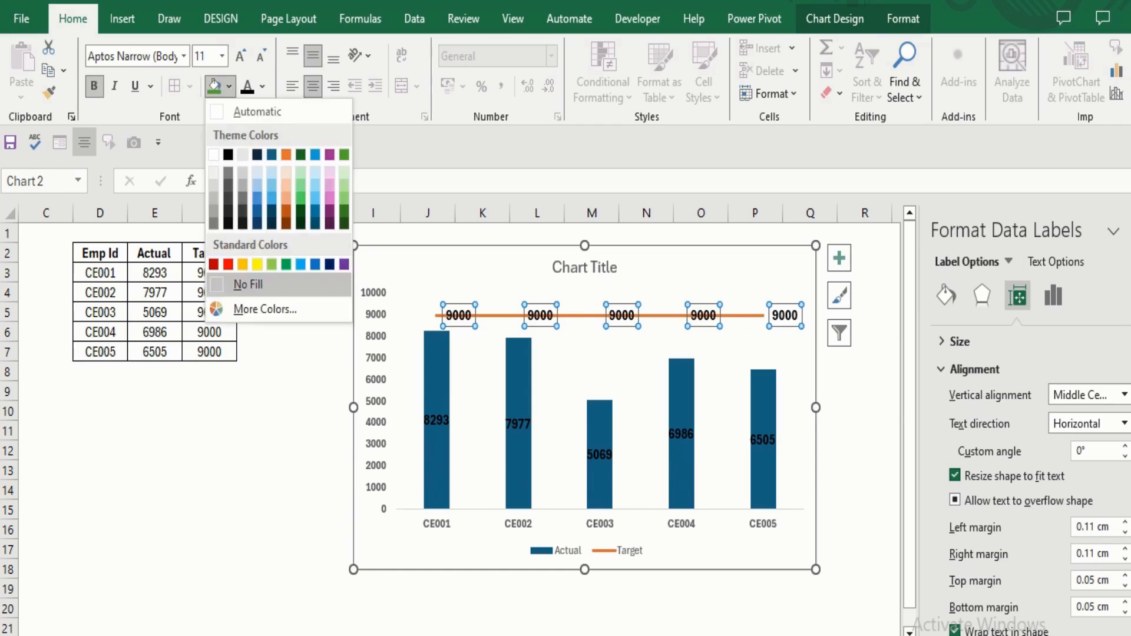
{"action": "left_click", "coordinate": [257, 264]}
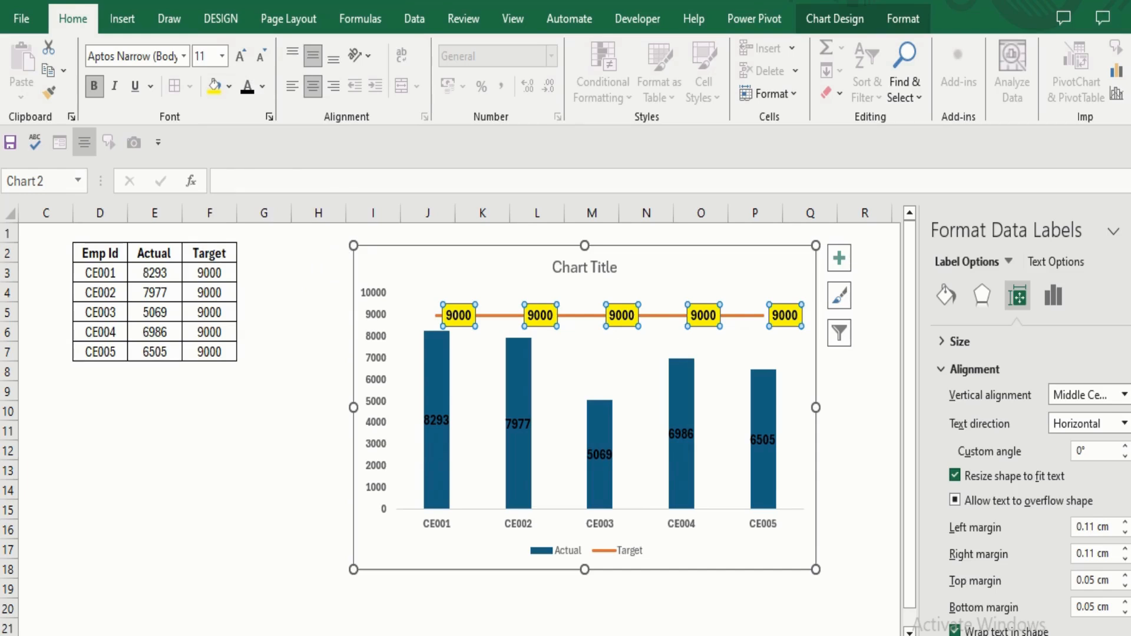
- Delete the Target data labels for CE004, CE003 and CE002, keeping only those at the two ends of the line
{"action": "left_click", "coordinate": [703, 316]}
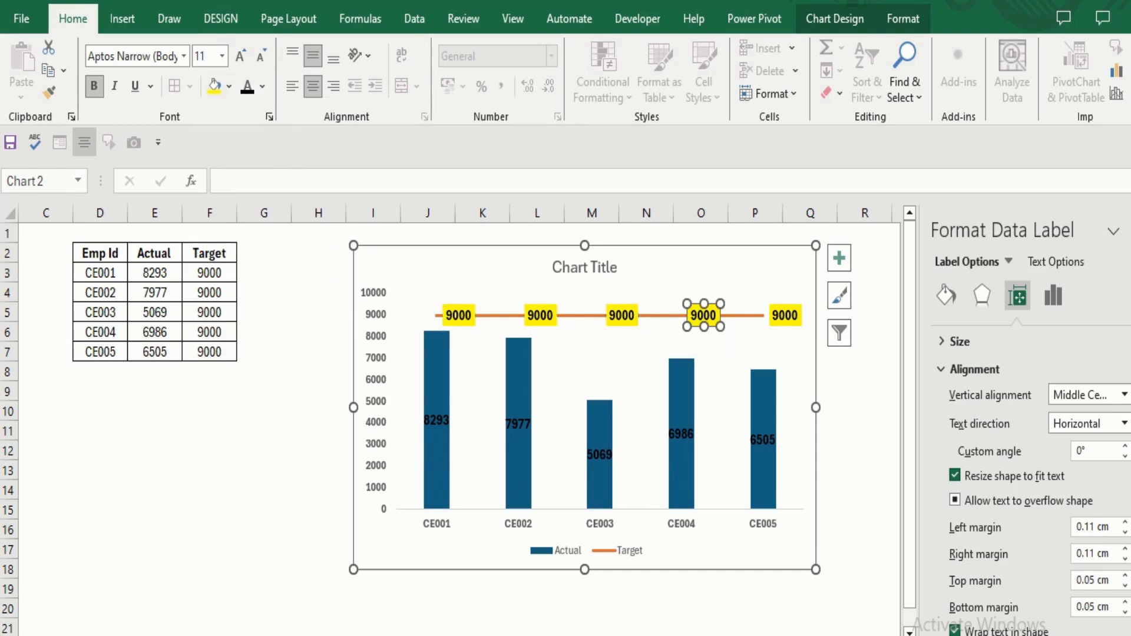
{"action": "key", "text": "Delete"}
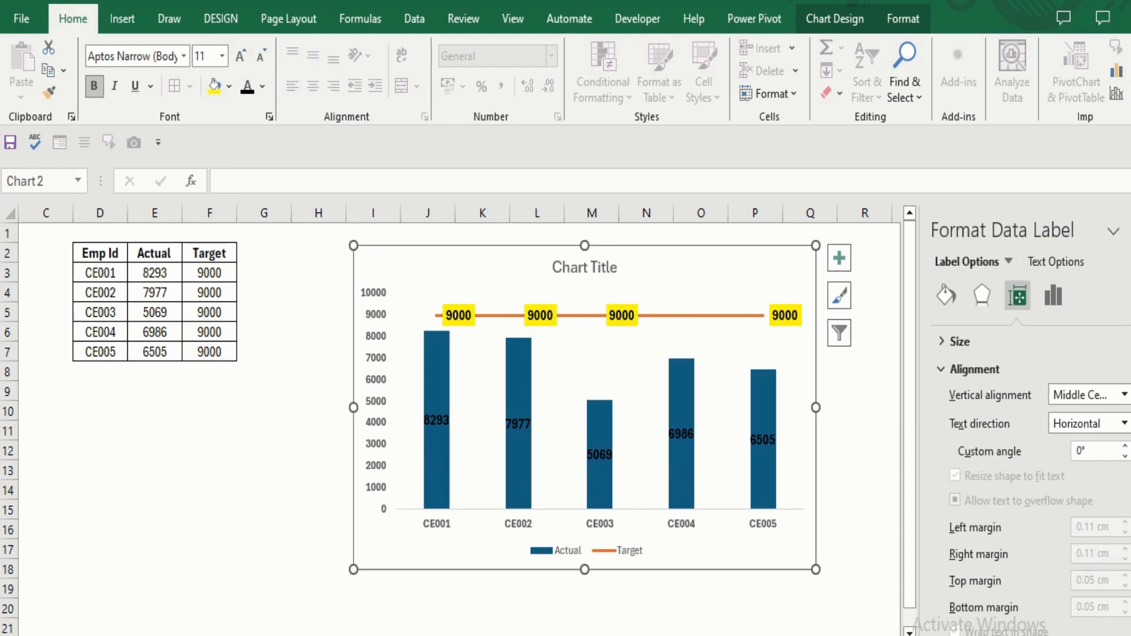
{"action": "left_click", "coordinate": [621, 316]}
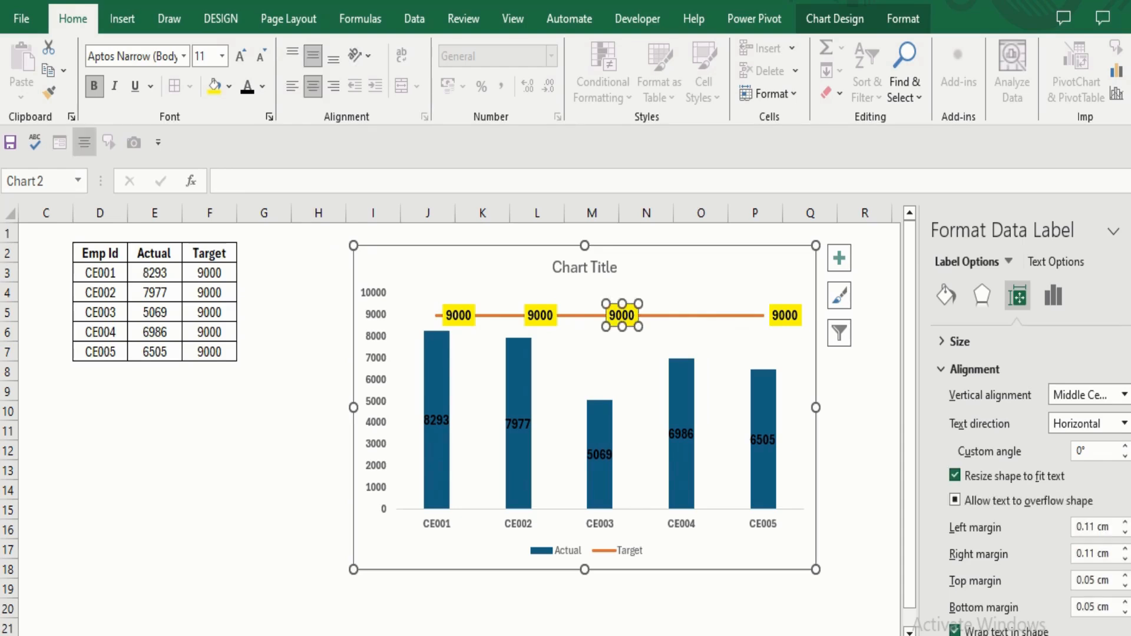
{"action": "key", "text": "Delete"}
{"action": "left_click", "coordinate": [539, 315]}
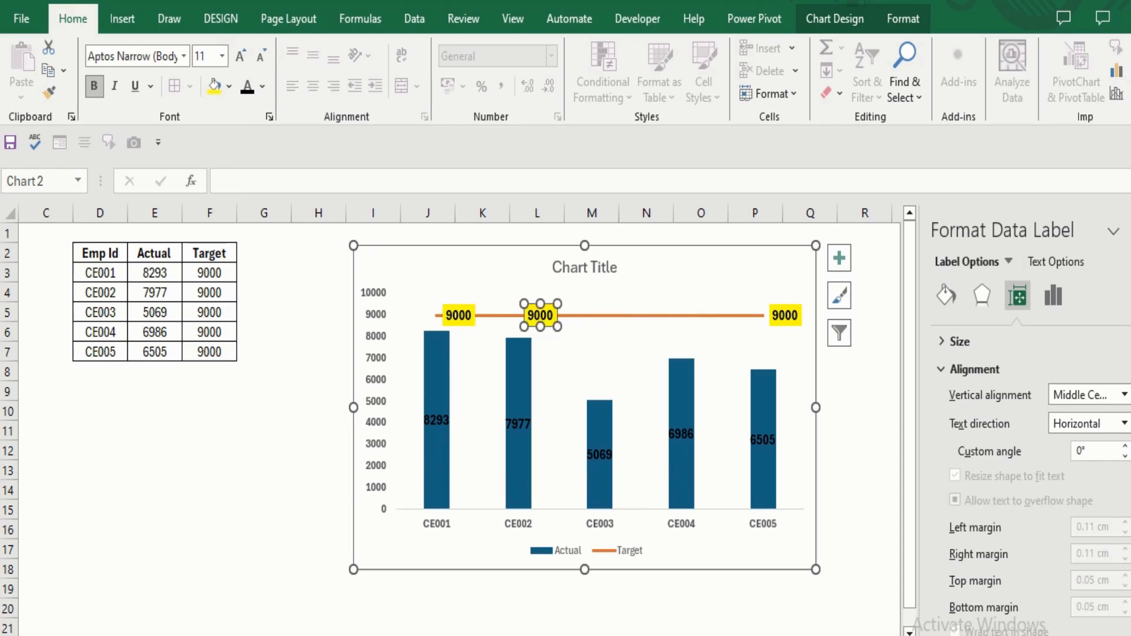
{"action": "key", "text": "Delete"}
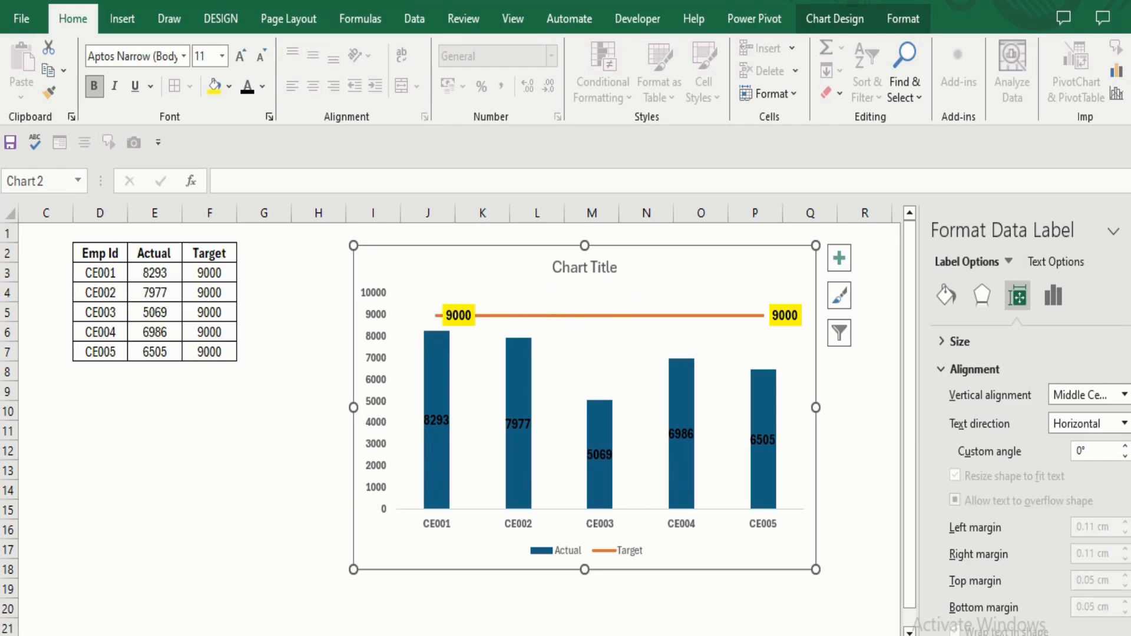
- Move the CE001 Target label onto the start of the line and the CE005 label slightly above the line's end
{"action": "left_click", "coordinate": [458, 315]}
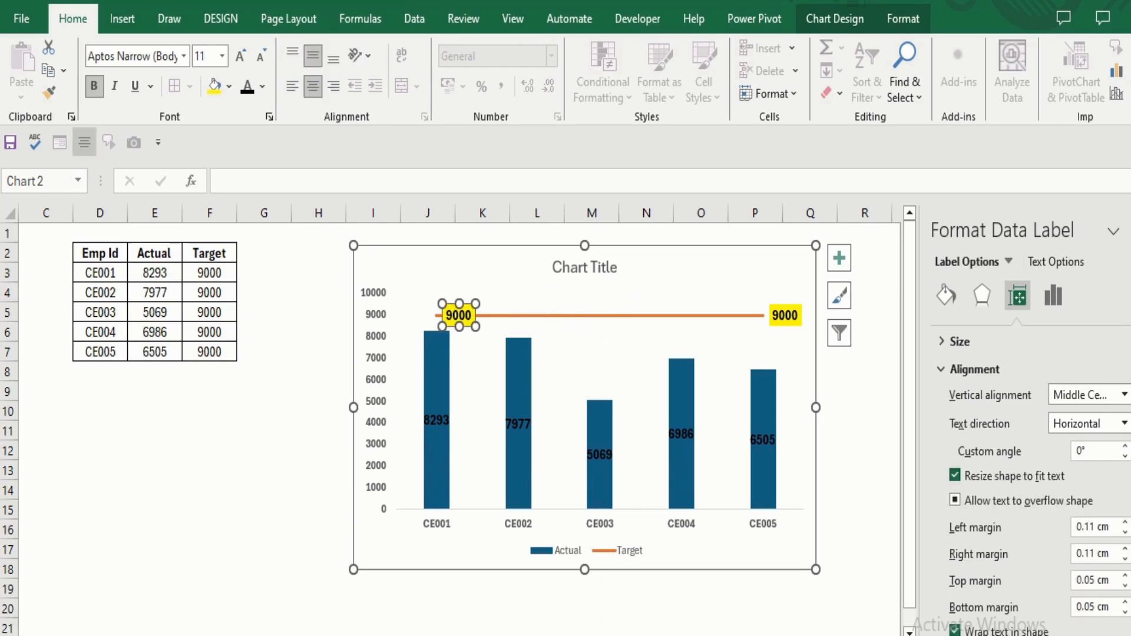
{"action": "left_click_drag", "start_coordinate": [458, 315], "coordinate": [434, 311]}
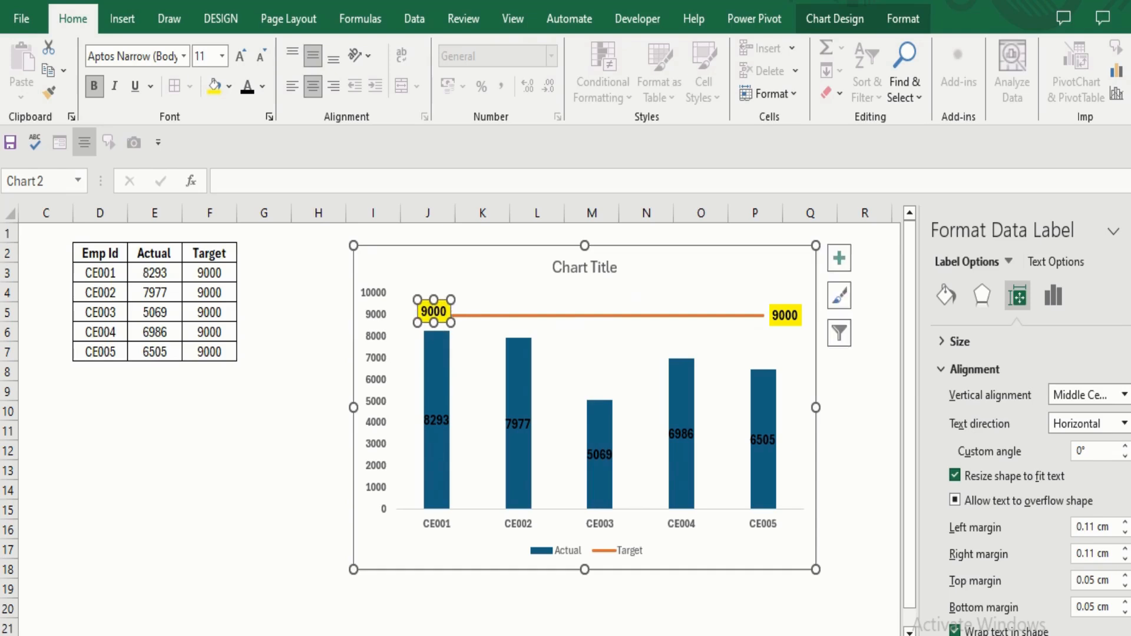
{"action": "left_click", "coordinate": [785, 315]}
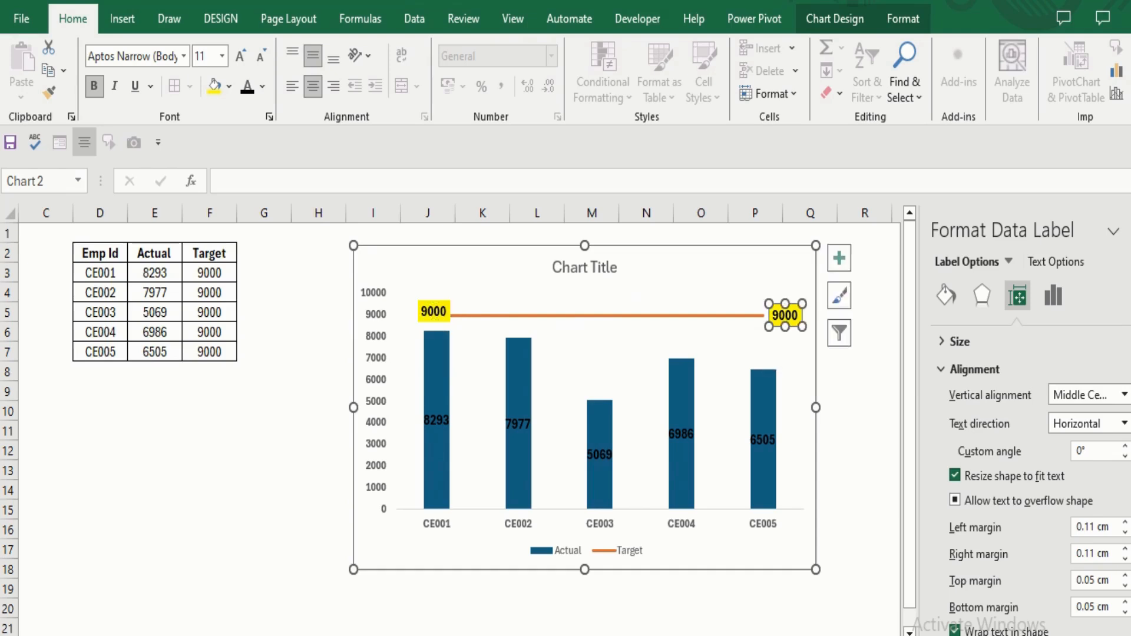
{"action": "left_click_drag", "start_coordinate": [784, 315], "coordinate": [785, 303]}
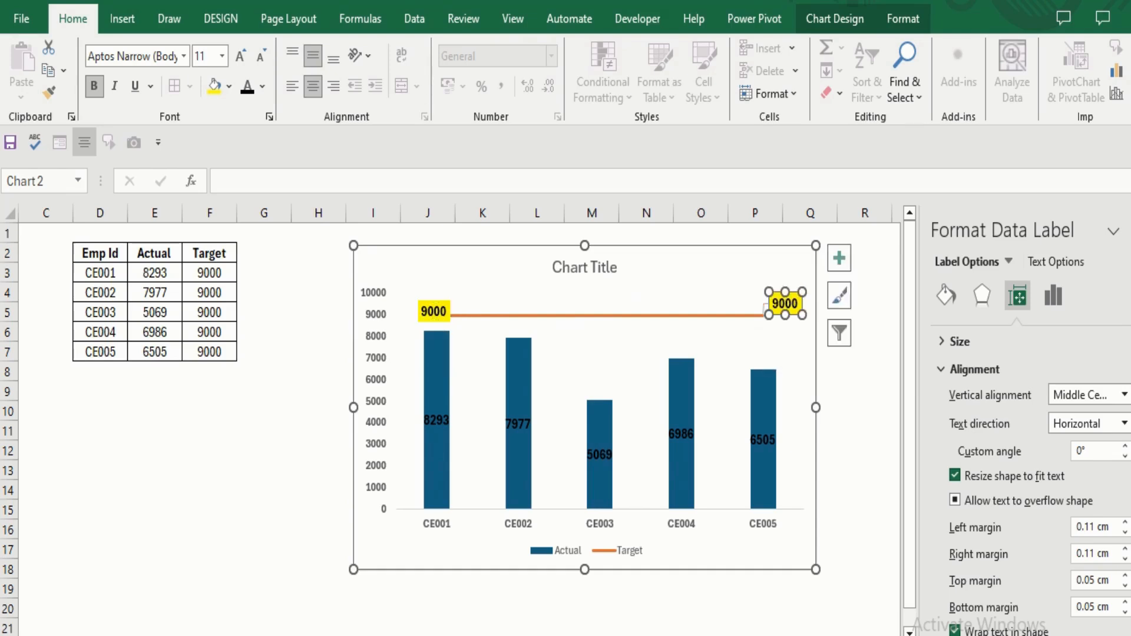
{"action": "left_click", "coordinate": [864, 402]}
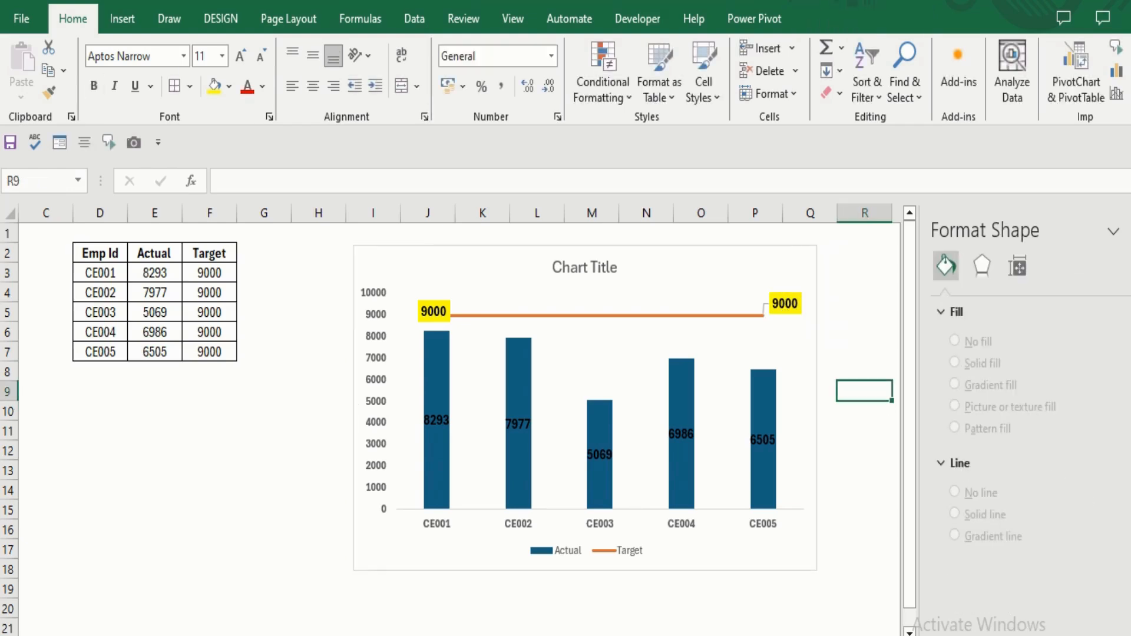
- Set the font color of the chart's horizontal axis labels to black
{"action": "left_click", "coordinate": [599, 524]}
{"action": "left_click", "coordinate": [248, 87]}
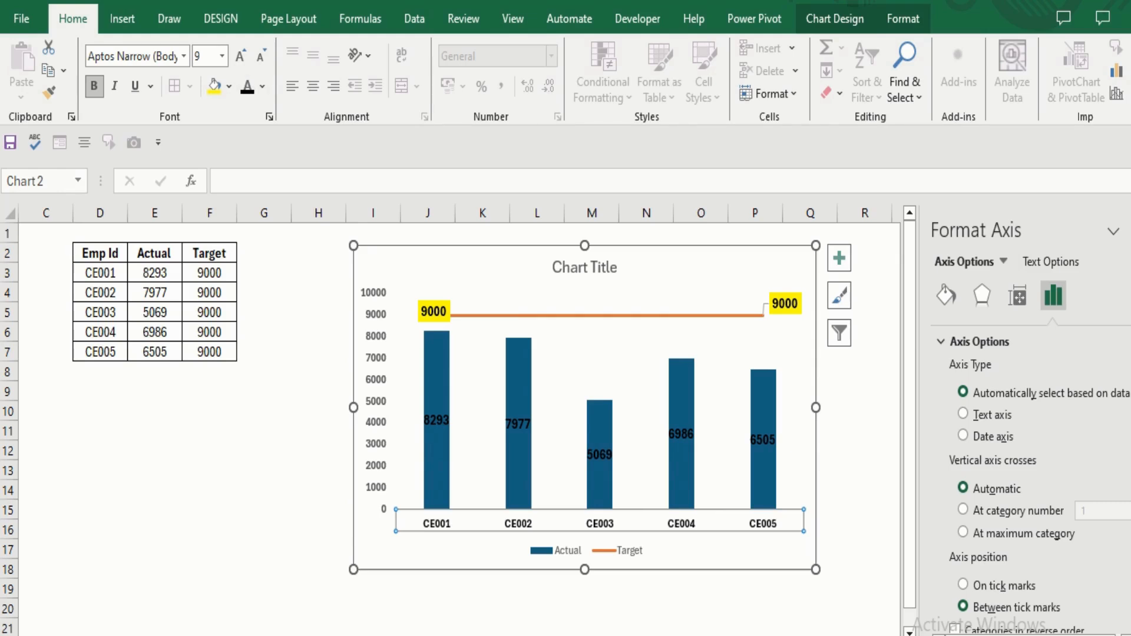
- Format the chart legend text as bold and black with a font size of 10.5
{"action": "left_click", "coordinate": [586, 552]}
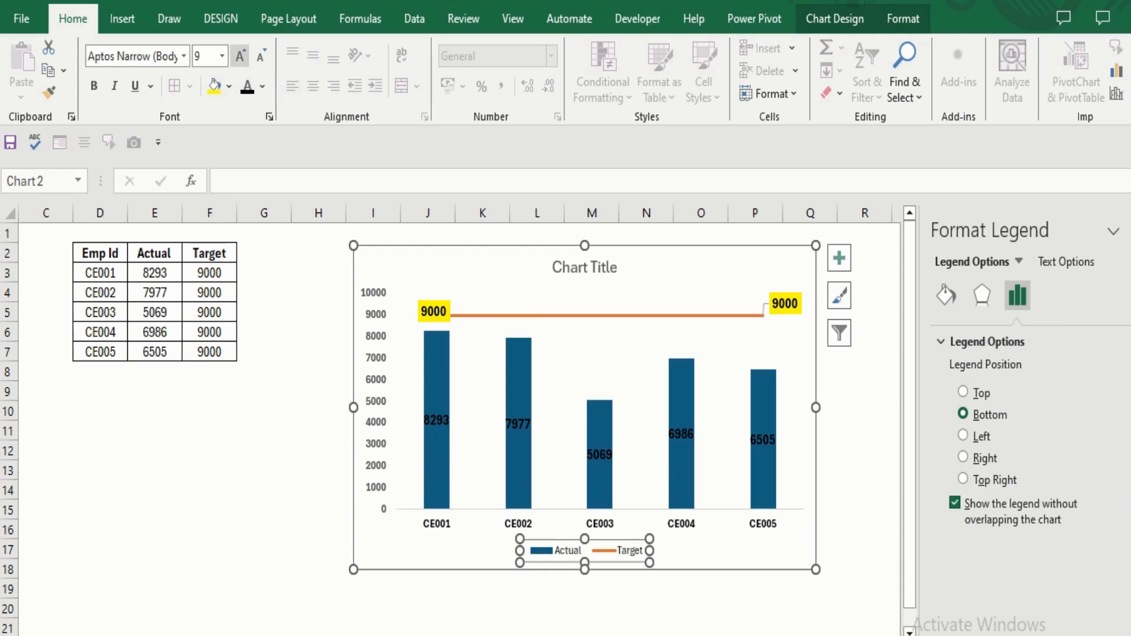
{"action": "left_click", "coordinate": [239, 56]}
{"action": "left_click", "coordinate": [239, 56]}
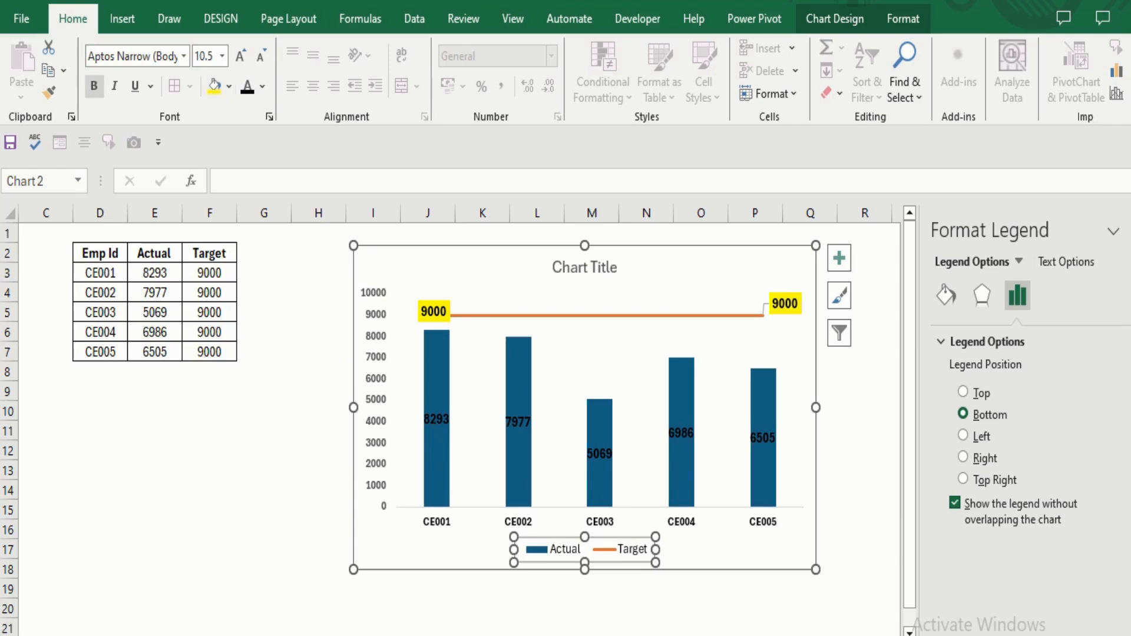
{"action": "left_click", "coordinate": [93, 85]}
{"action": "left_click", "coordinate": [209, 490]}
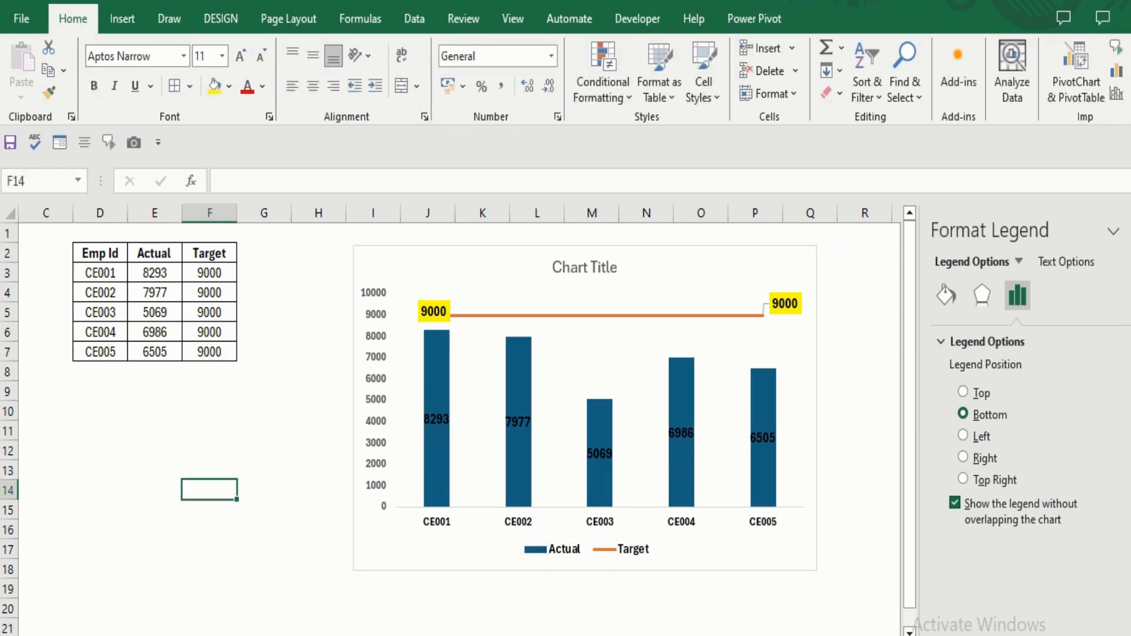
- Replace the chart title text with "Sales Target Vs Actual"
{"action": "left_click", "coordinate": [587, 268]}
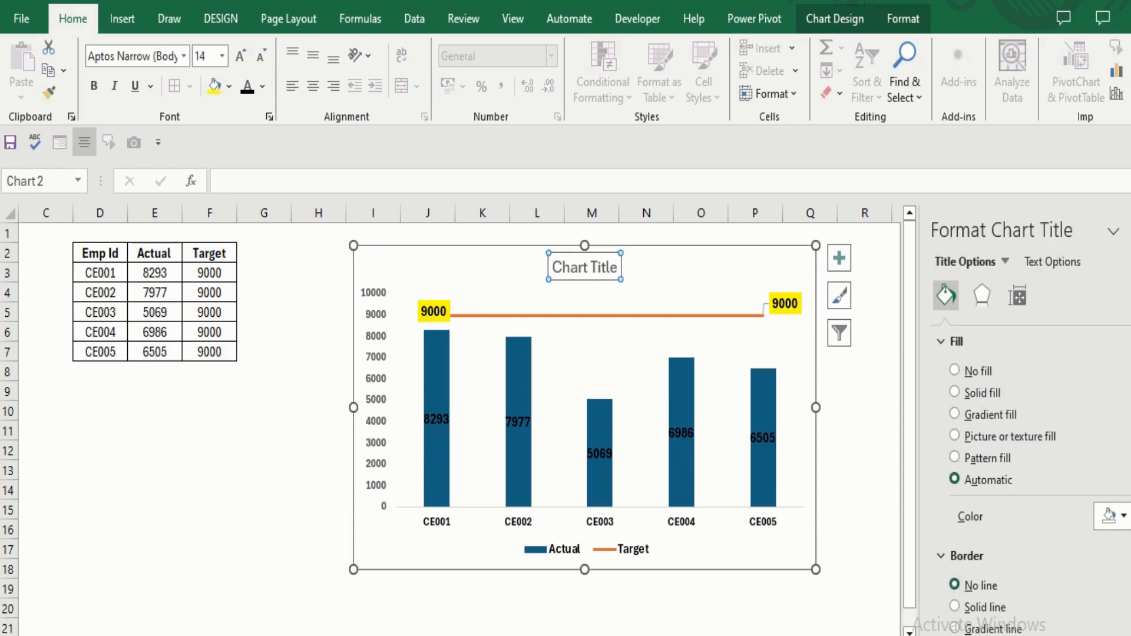
{"action": "left_click", "coordinate": [587, 267]}
{"action": "key", "text": "ctrl+a"}
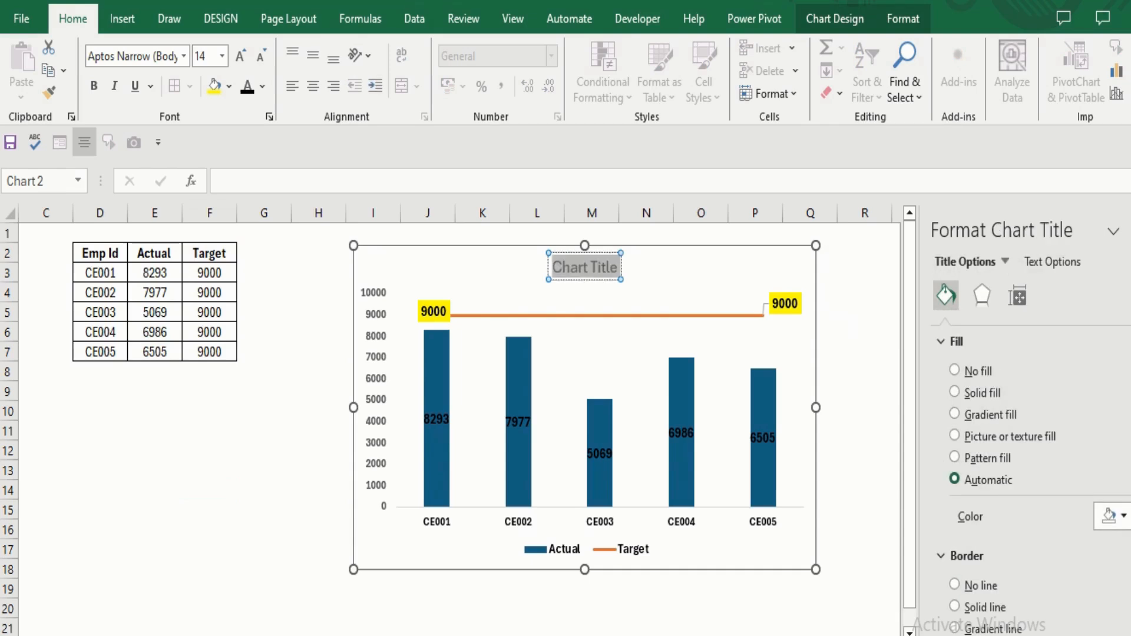
{"action": "type", "text": "Sales"}
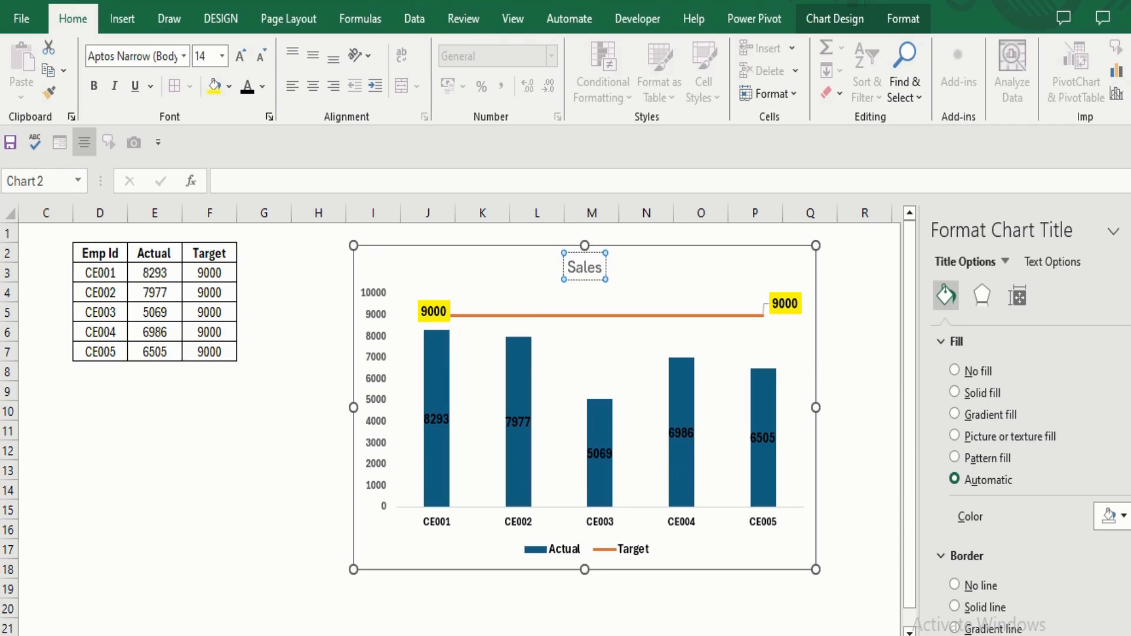
{"action": "type", "text": " Ta"}
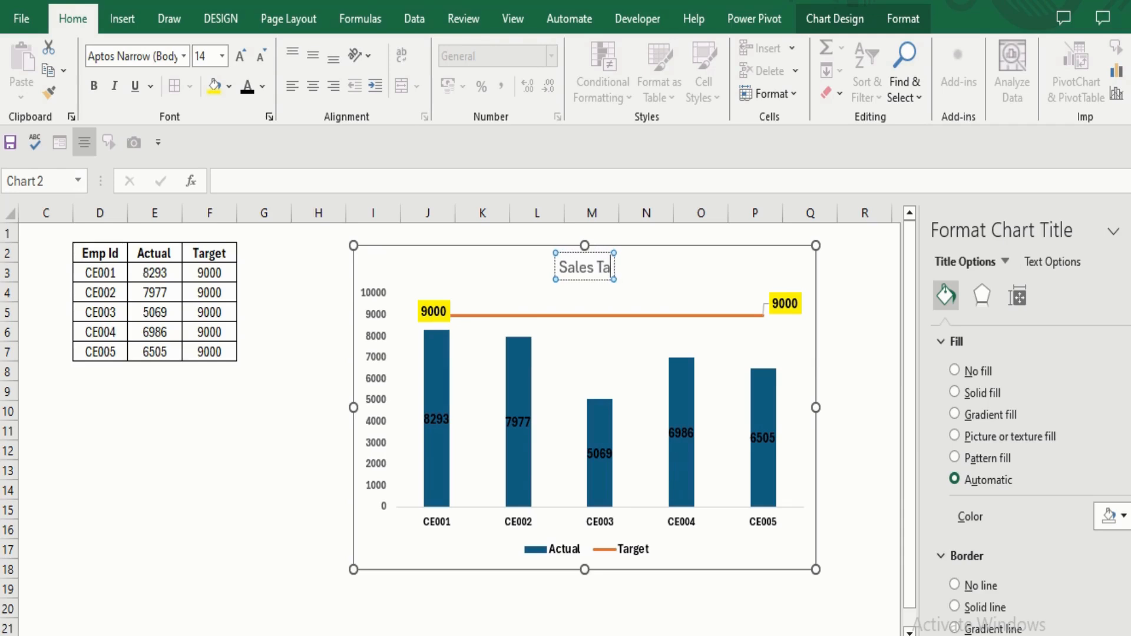
{"action": "type", "text": "rget"}
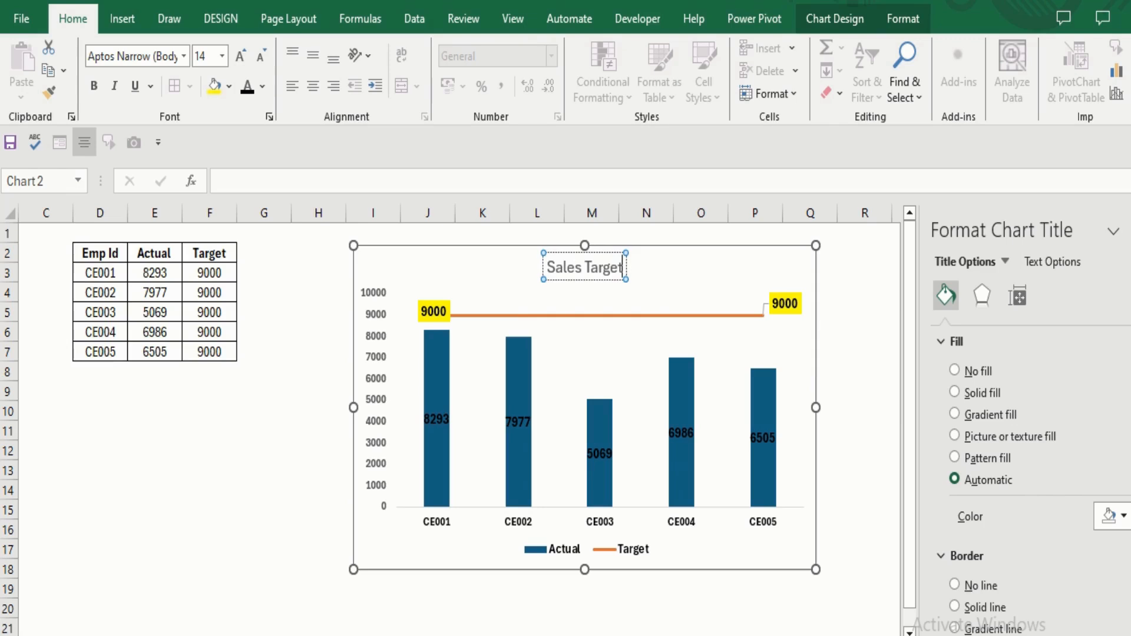
{"action": "type", "text": " Vs A"}
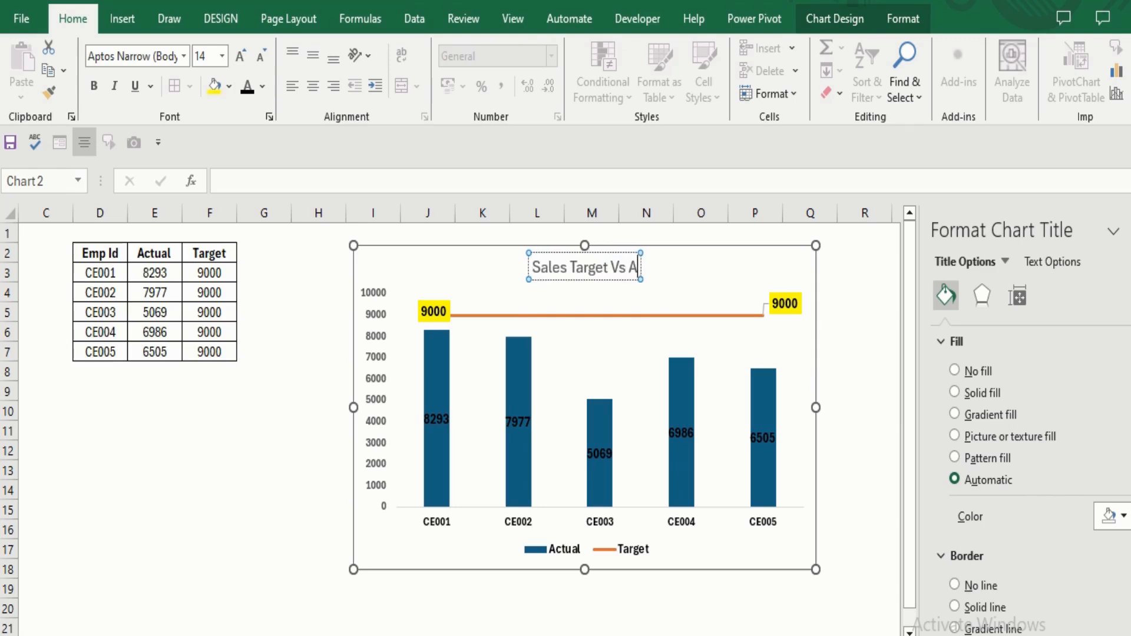
{"action": "type", "text": "ctual"}
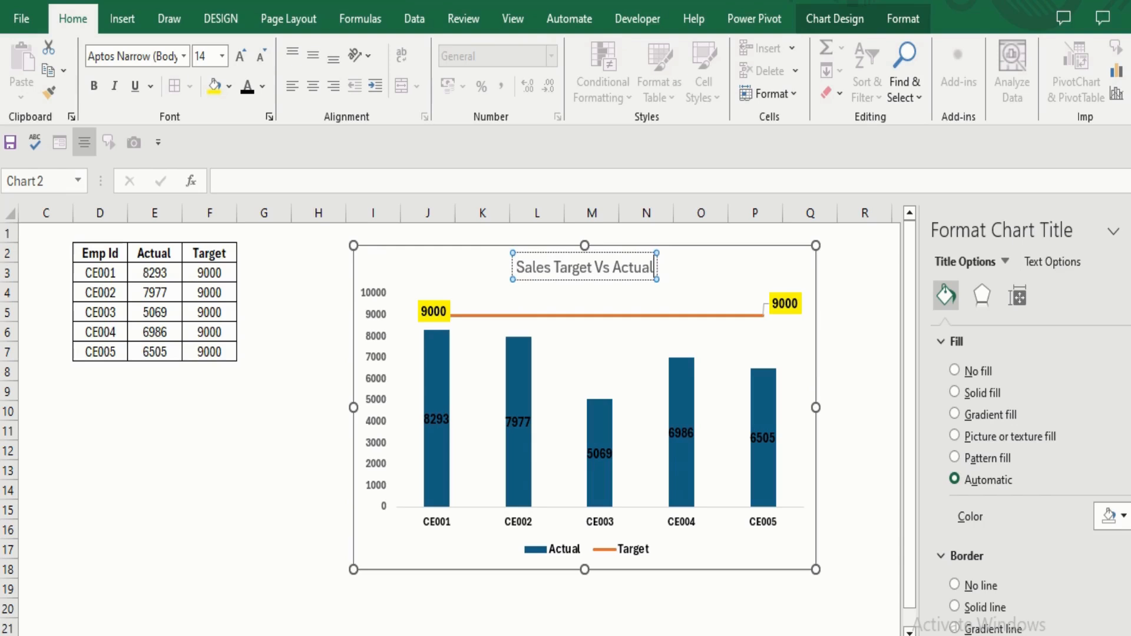
{"action": "left_click", "coordinate": [864, 371]}
- Apply a pattern fill to the chart area, using the dense light blue pattern that starts the second row of patterns
{"action": "left_click", "coordinate": [731, 269]}
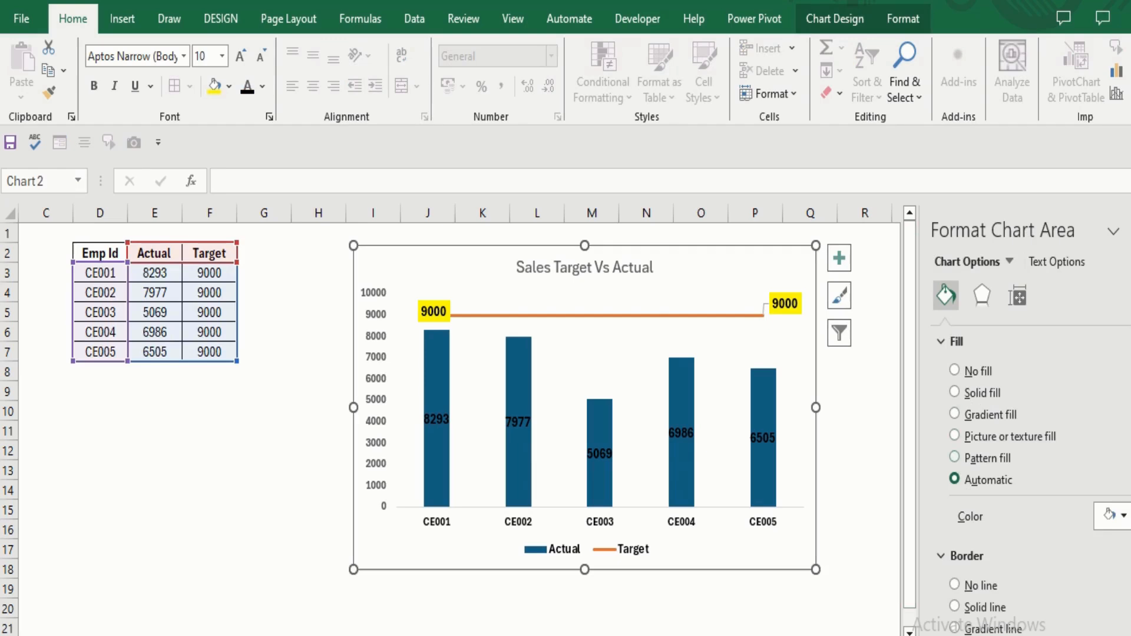
{"action": "left_click", "coordinate": [954, 457]}
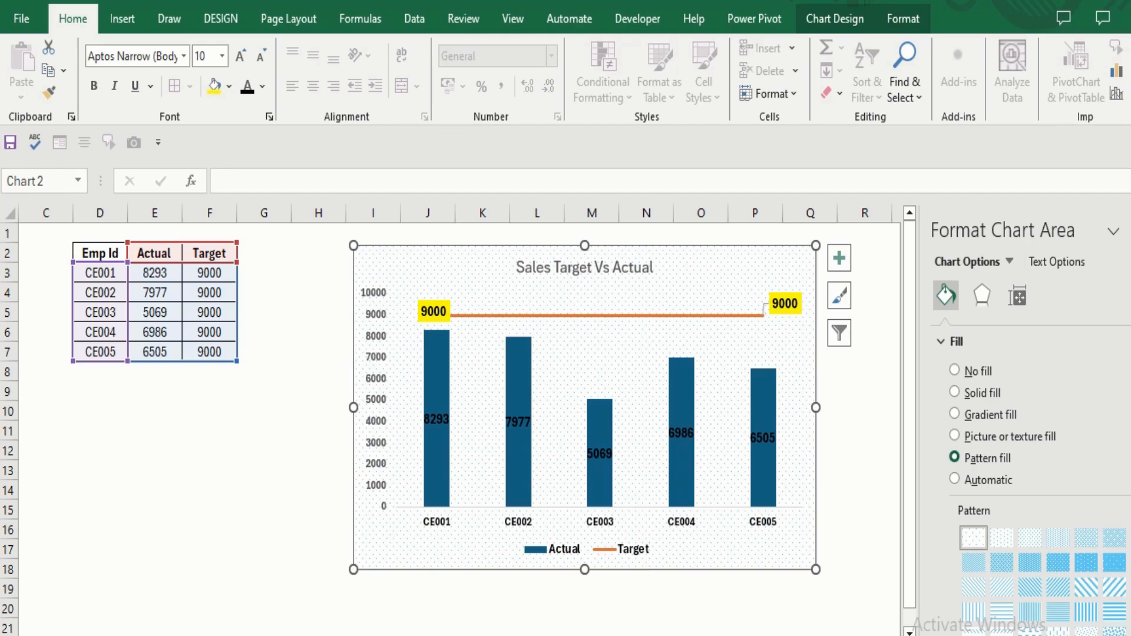
{"action": "scroll", "coordinate": [1030, 486], "scroll_direction": "down", "scroll_amount": 3}
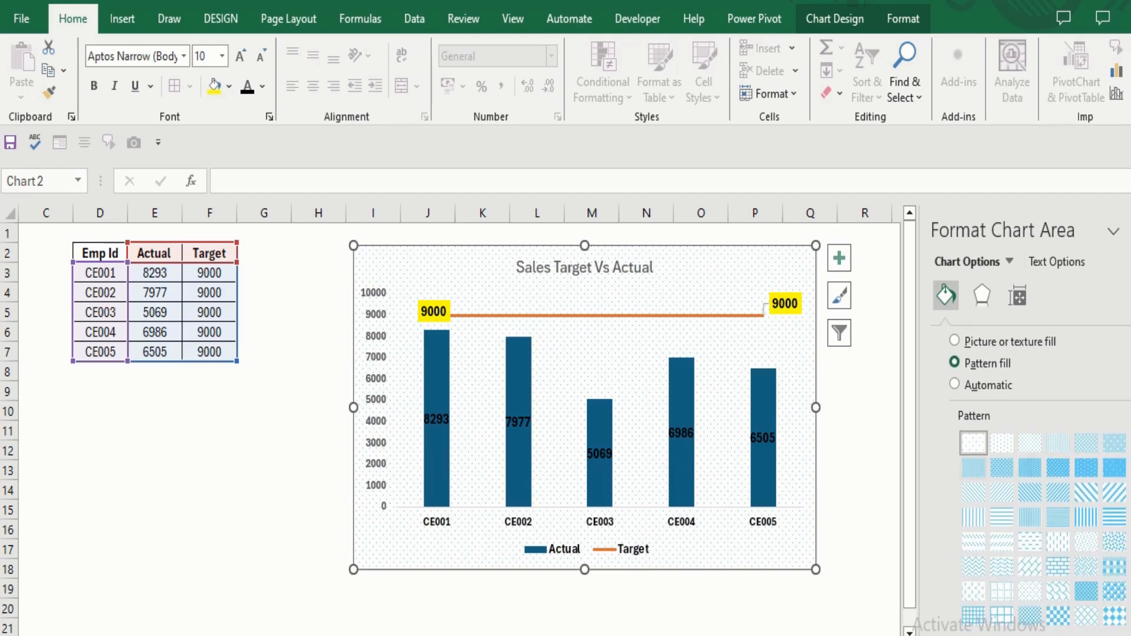
{"action": "left_click", "coordinate": [973, 467]}
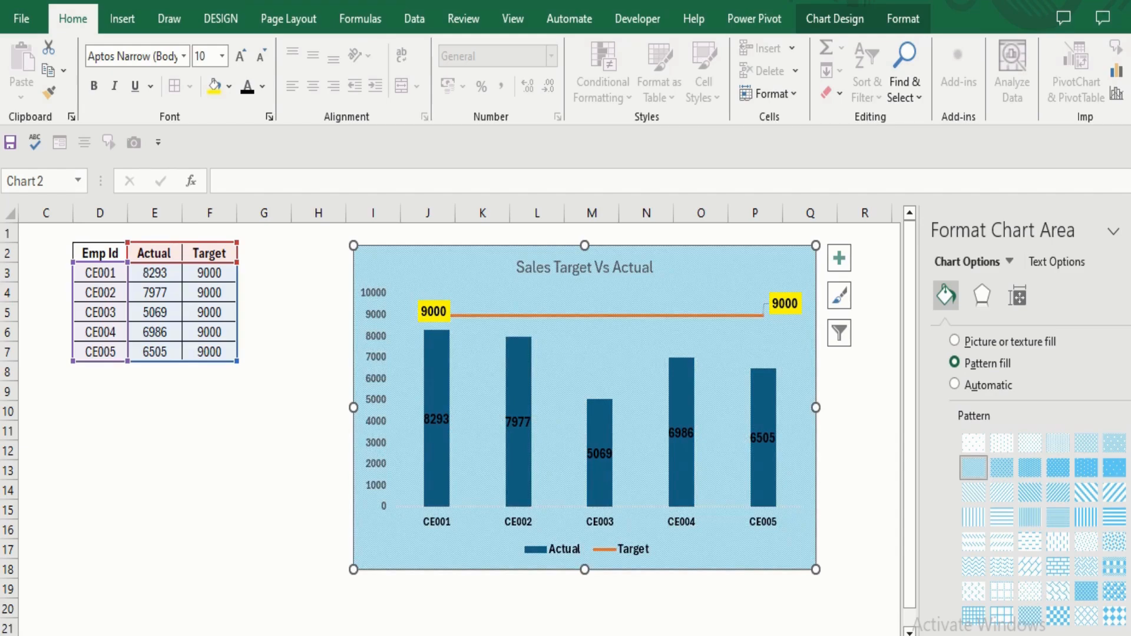
{"action": "left_click", "coordinate": [864, 410]}
- Fill the Actual series columns with the green theme color from the first row of theme colors
{"action": "left_click", "coordinate": [681, 401]}
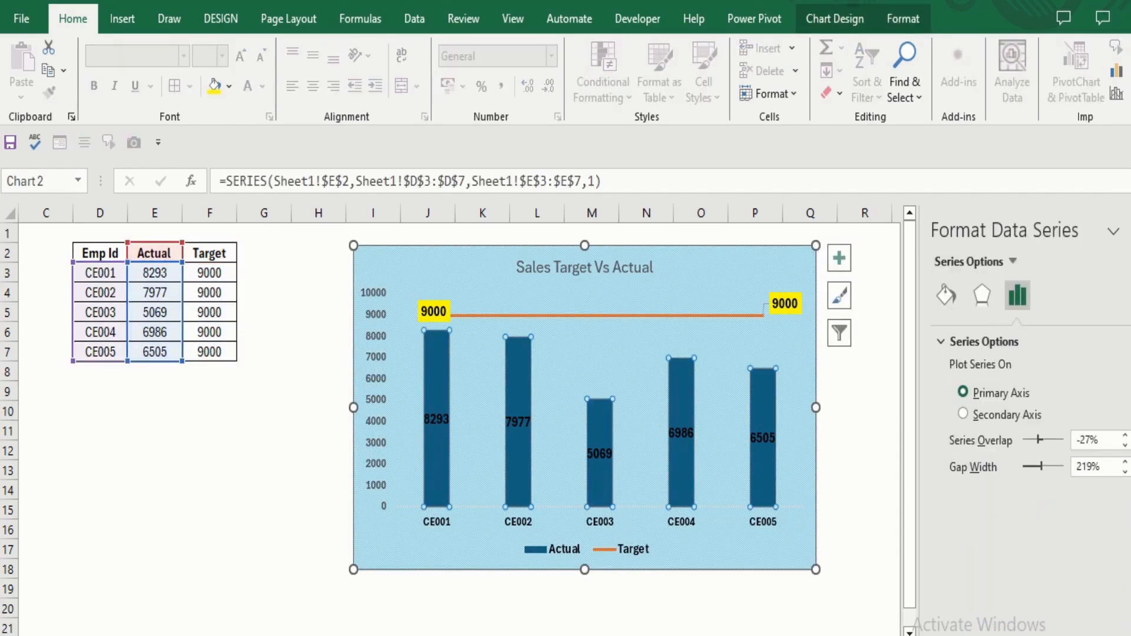
{"action": "left_click", "coordinate": [228, 86]}
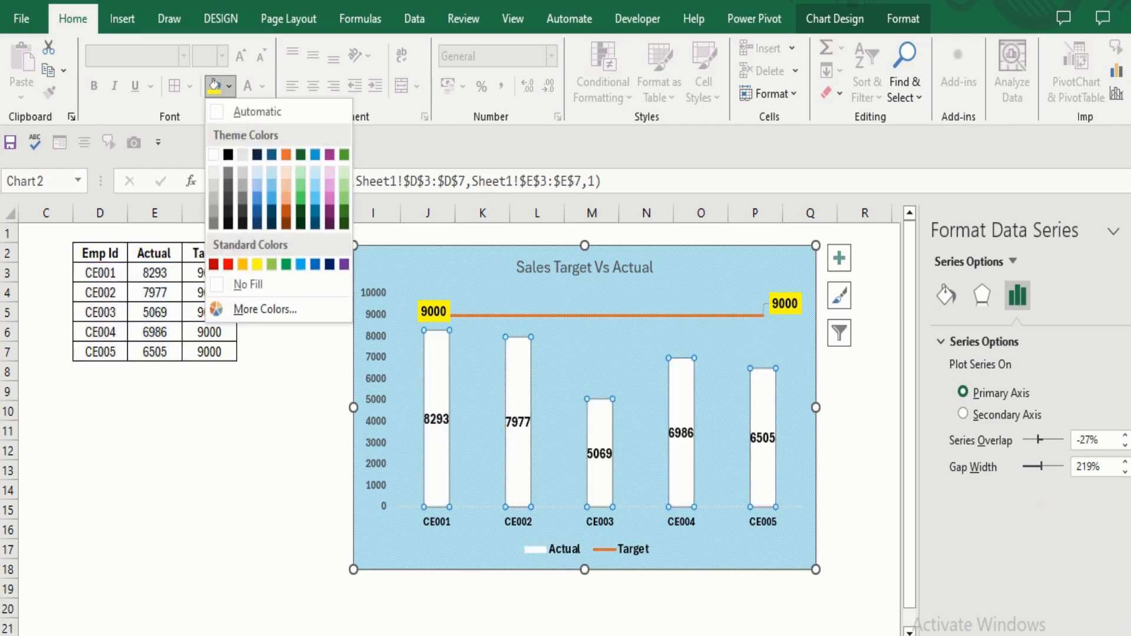
{"action": "left_click", "coordinate": [344, 155]}
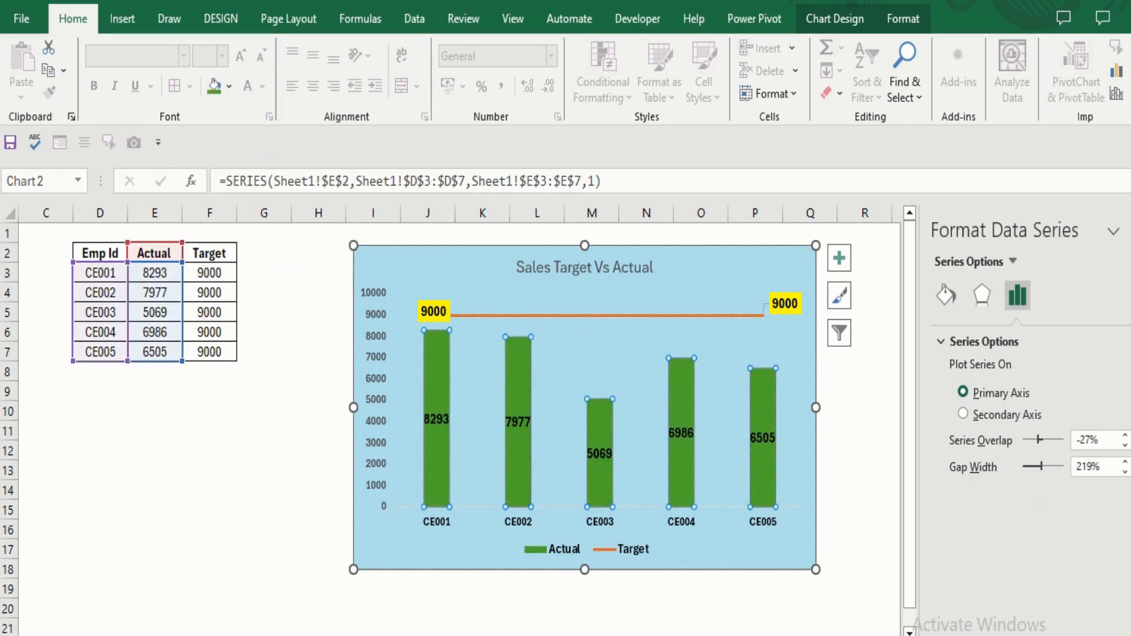
- Set the font color of the vertical axis labels and the chart title to black
{"action": "left_click", "coordinate": [376, 400]}
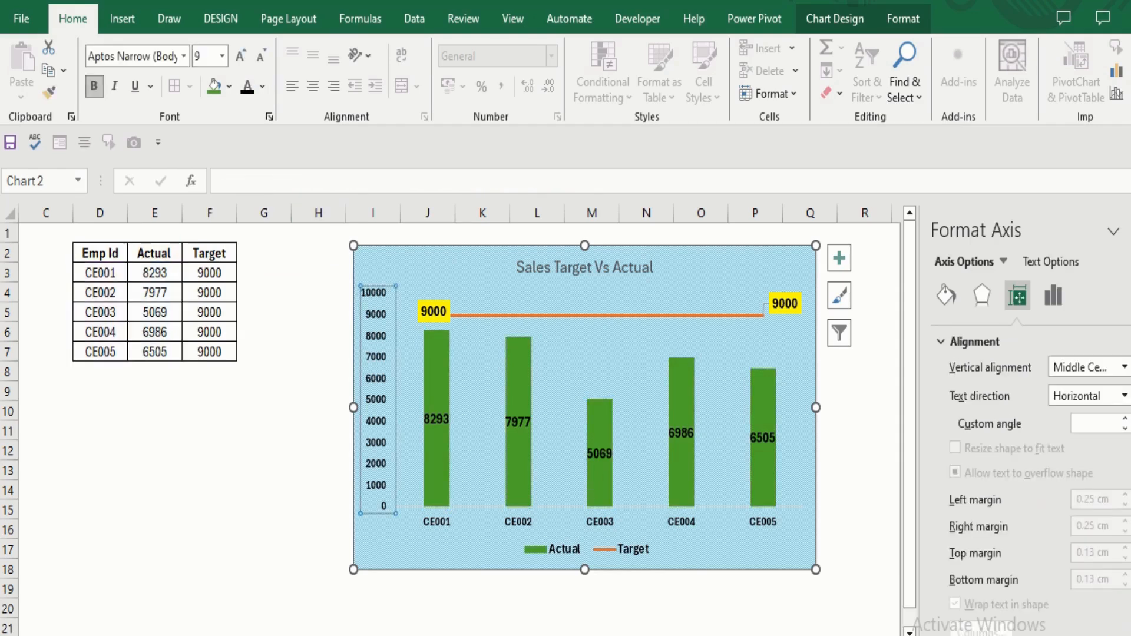
{"action": "left_click", "coordinate": [584, 267]}
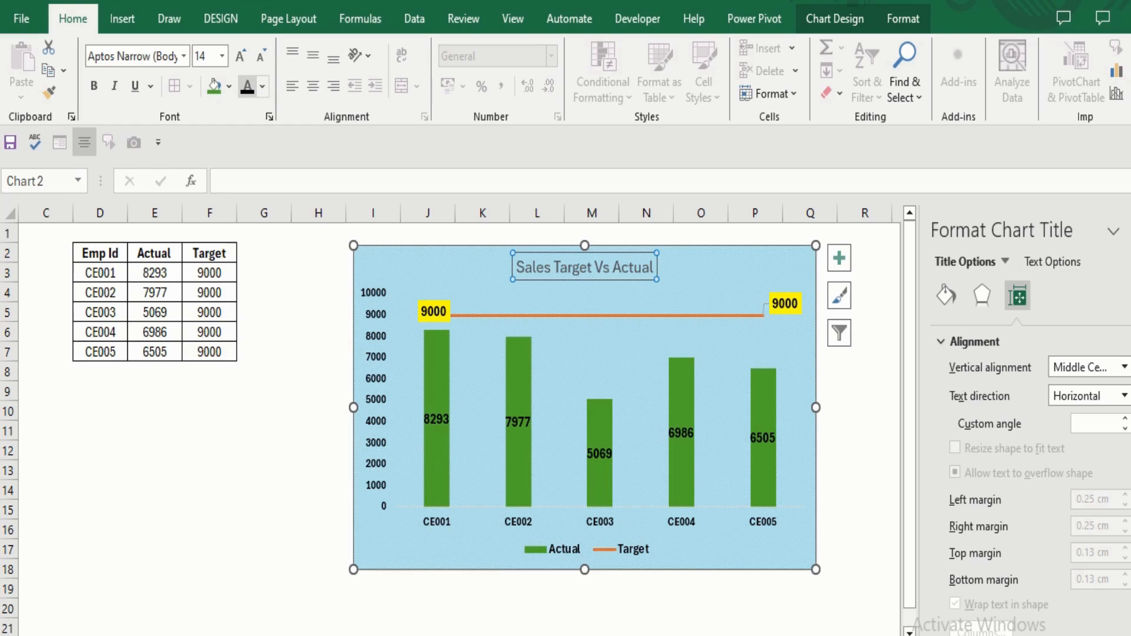
{"action": "left_click", "coordinate": [247, 87]}
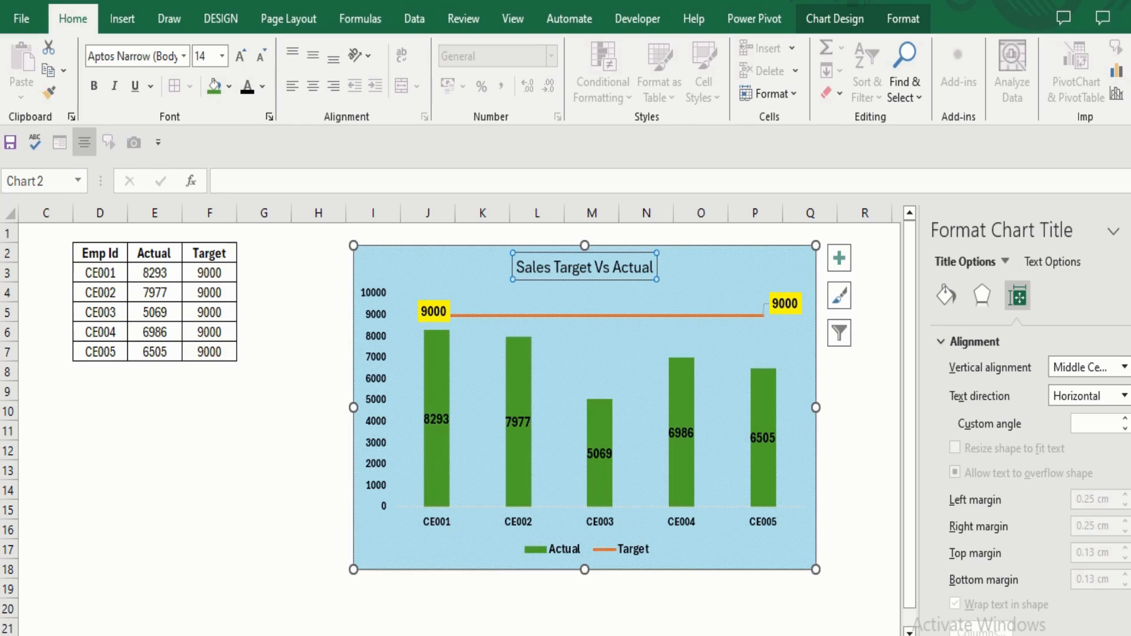
{"action": "left_click", "coordinate": [570, 522]}
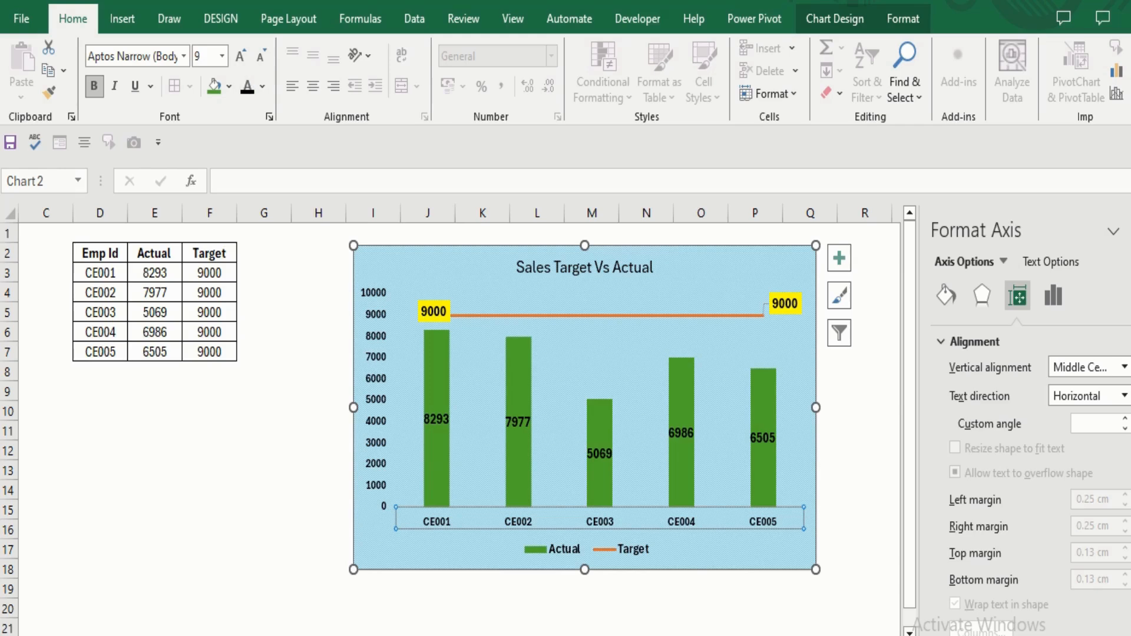
{"action": "left_click", "coordinate": [209, 470]}
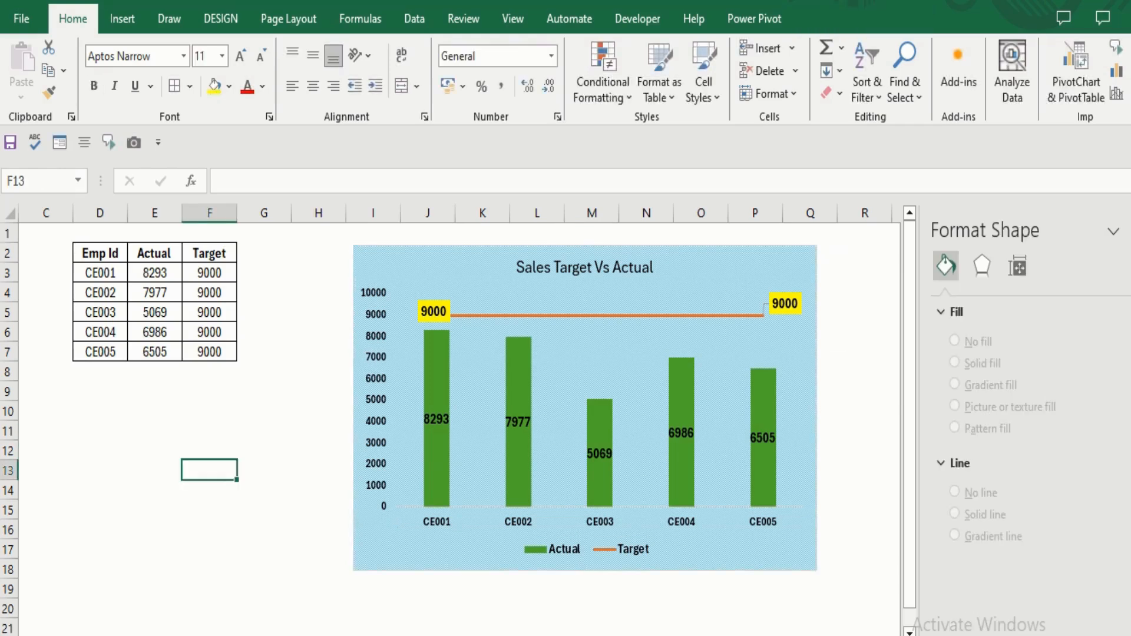
- Make the chart title bold with a font size of 16, and close the chart formatting pane
{"action": "left_click", "coordinate": [584, 268]}
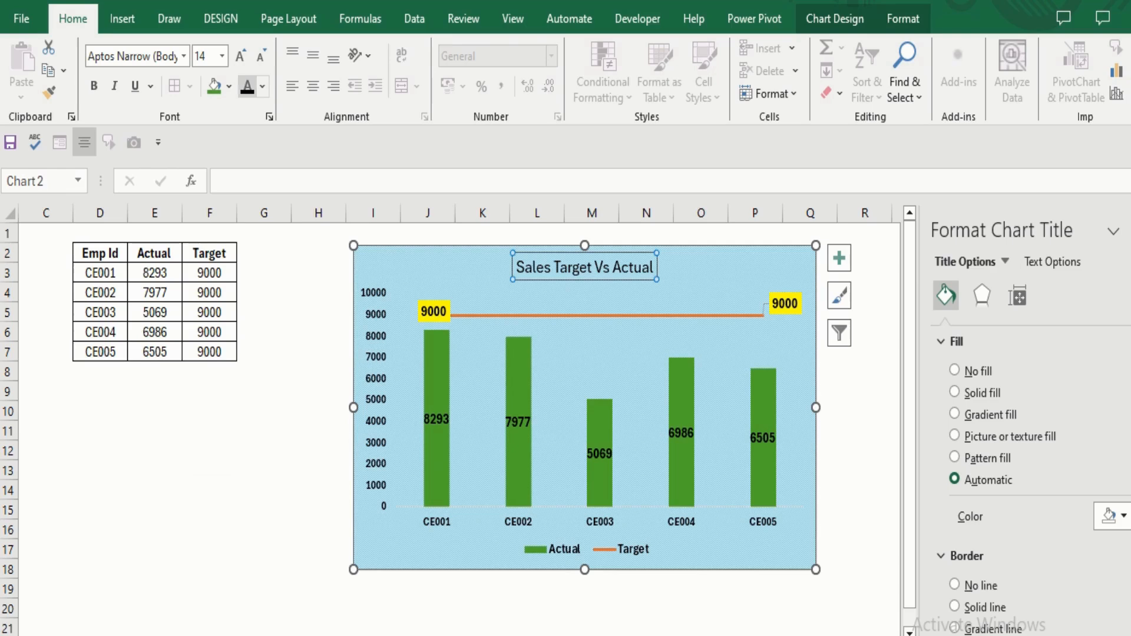
{"action": "left_click", "coordinate": [94, 85]}
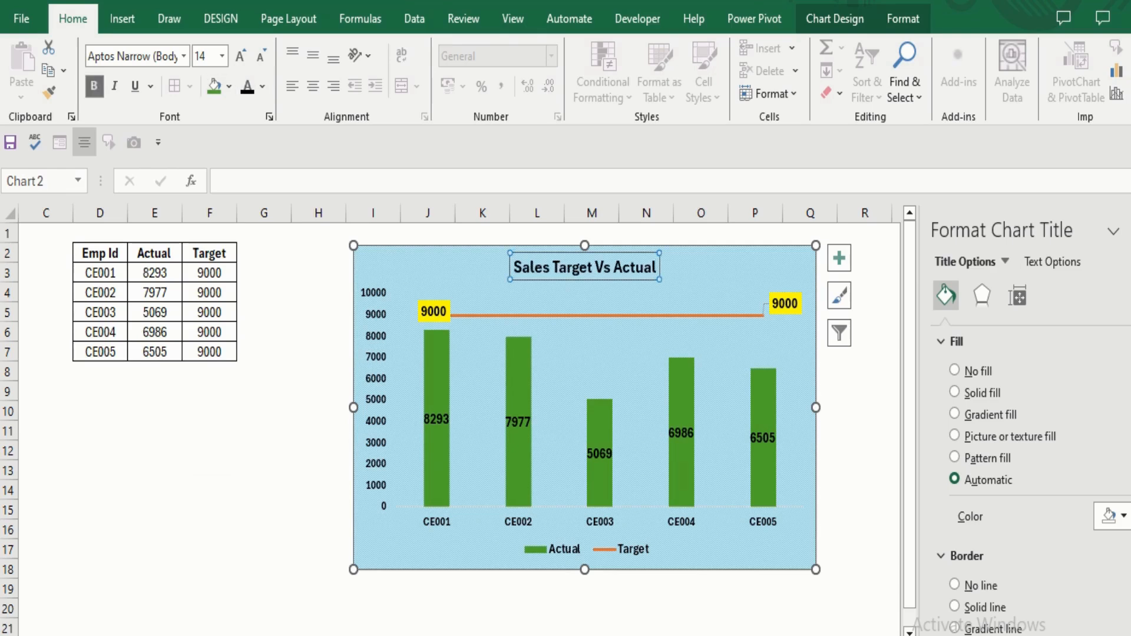
{"action": "left_click", "coordinate": [239, 56]}
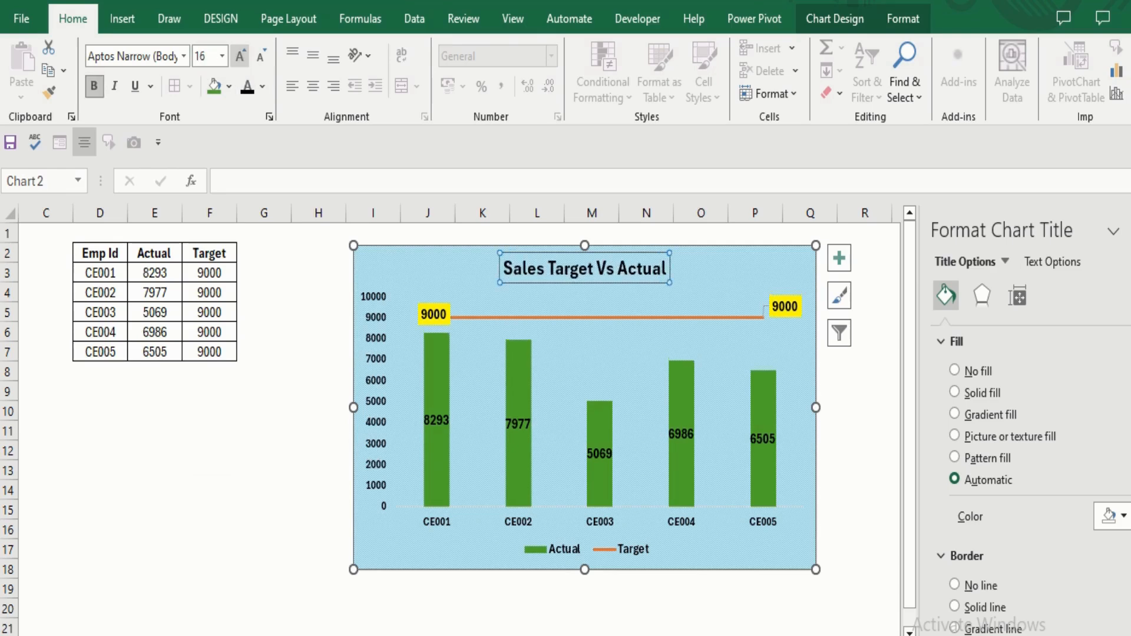
{"action": "left_click", "coordinate": [864, 391]}
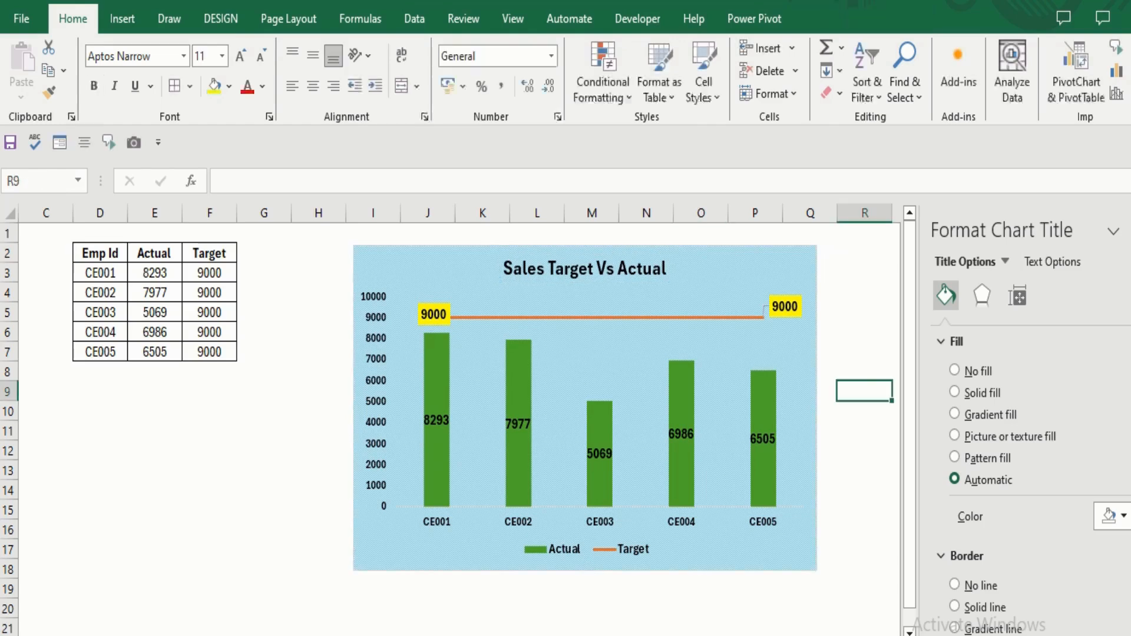
{"action": "left_click", "coordinate": [1130, 231]}
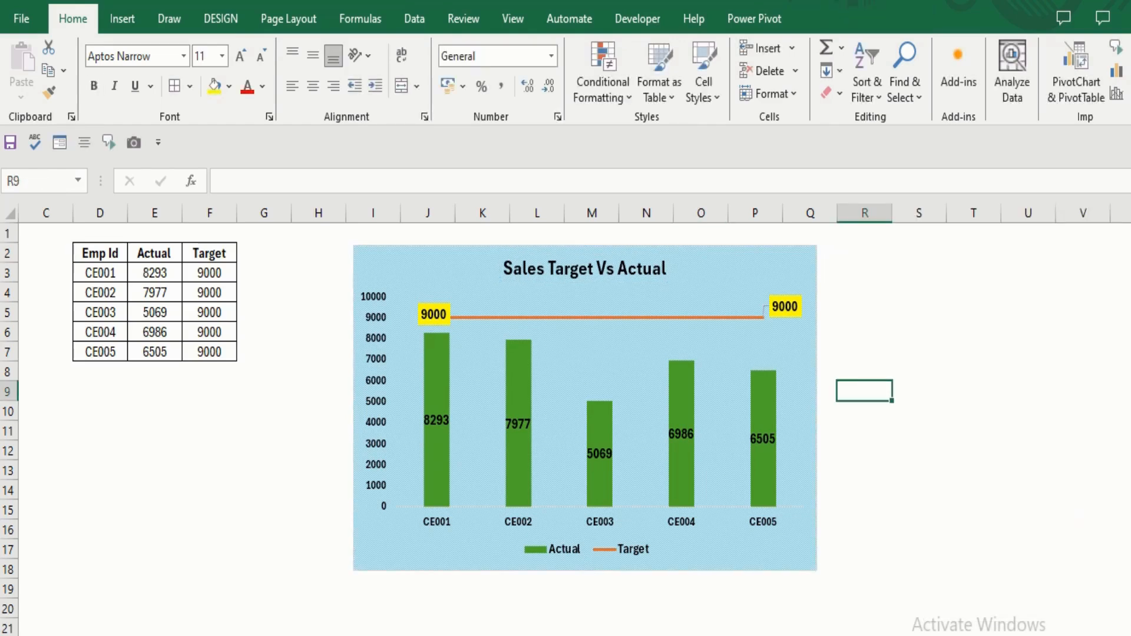
- Recalculate the worksheet repeatedly from empty cell T6 to test the chart with newly generated Actual values
{"action": "left_click", "coordinate": [973, 331]}
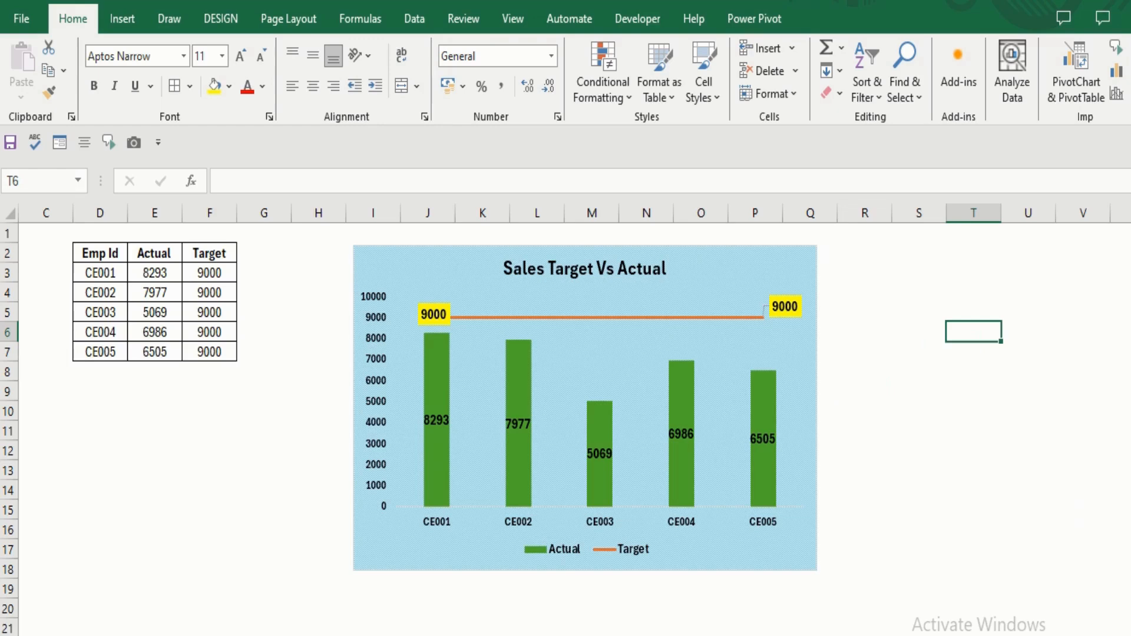
{"action": "key", "text": "F9"}
{"action": "key", "text": "F9"}
{"action": "key", "text": "F9"}
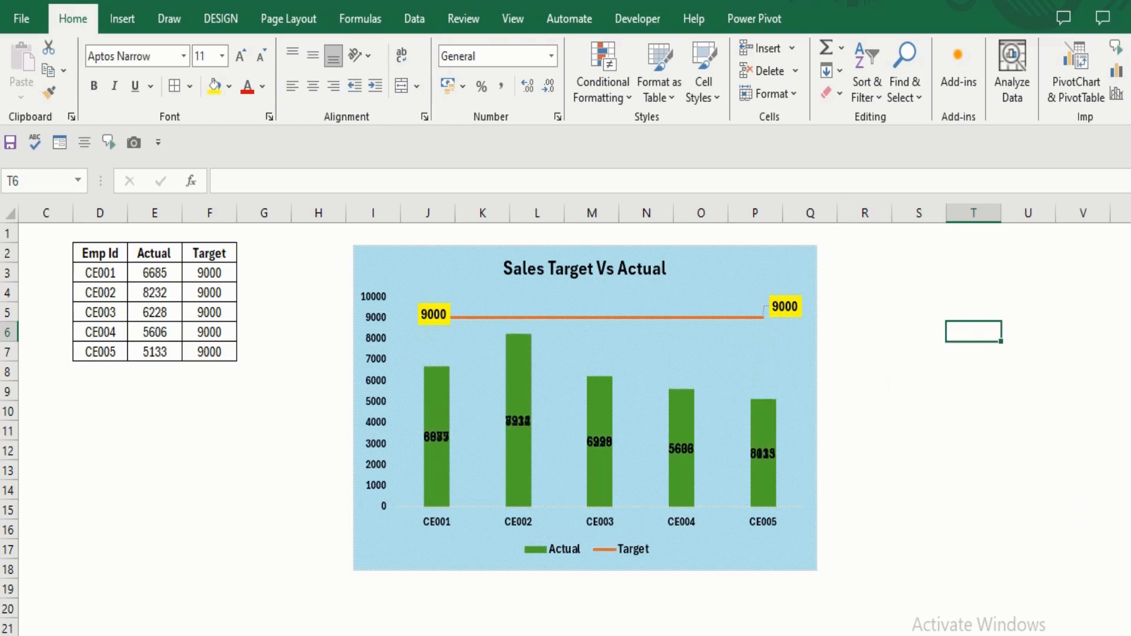
{"action": "key", "text": "F9"}
{"action": "key", "text": "F9"}
{"action": "key", "text": "F9"}
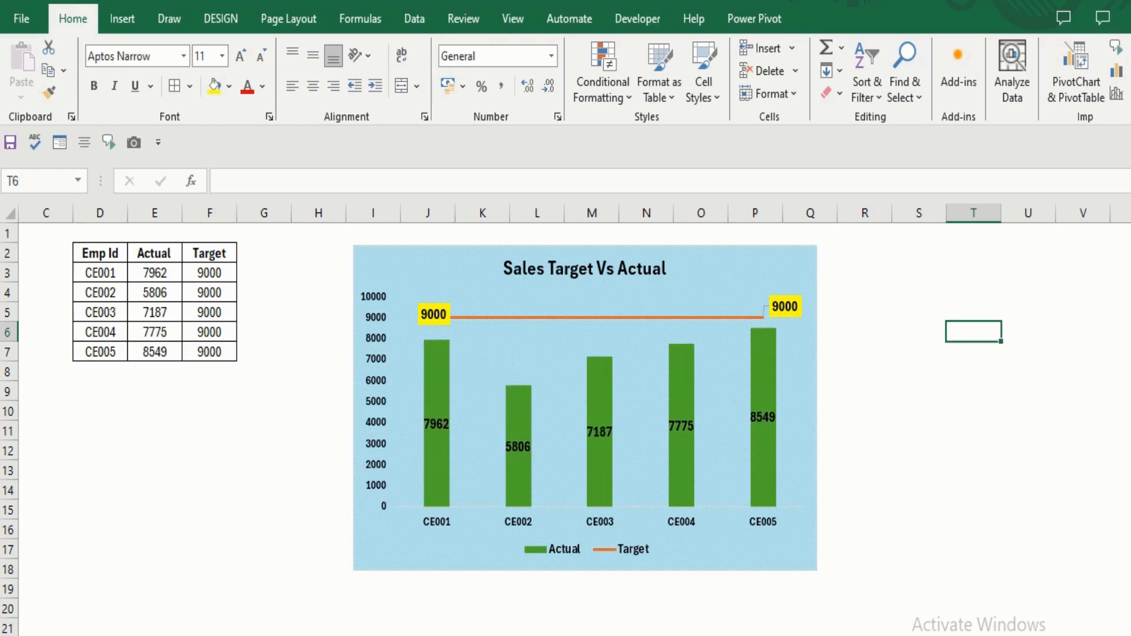
{"action": "key", "text": "F9"}
{"action": "key", "text": "F9"}
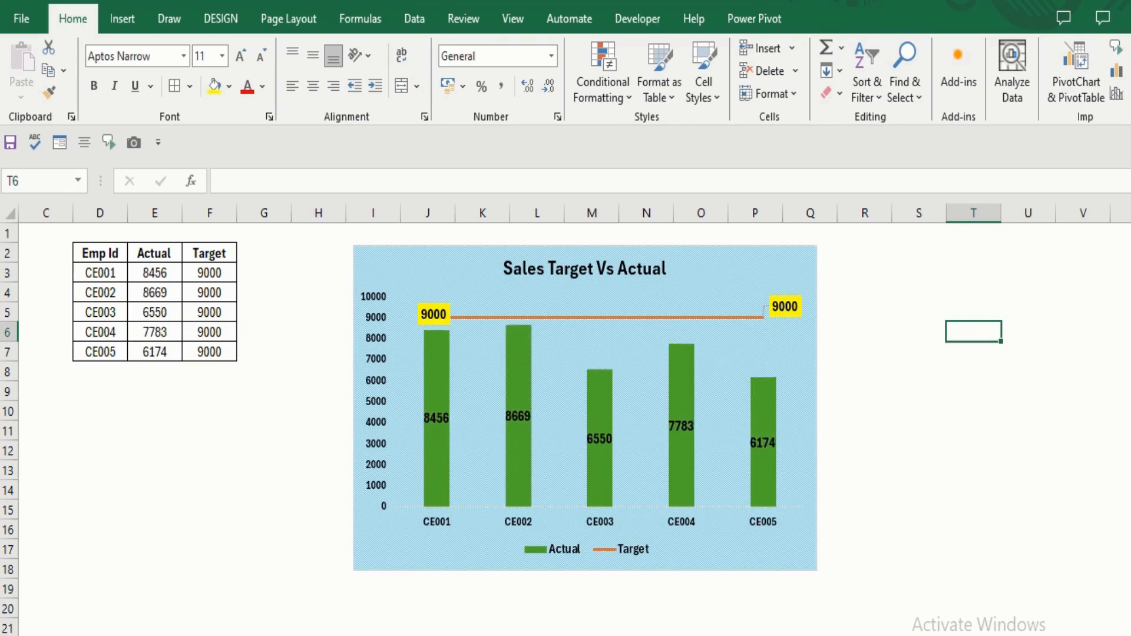
{"action": "key", "text": "F9"}
{"action": "key", "text": "F9"}
{"action": "key", "text": "F9"}
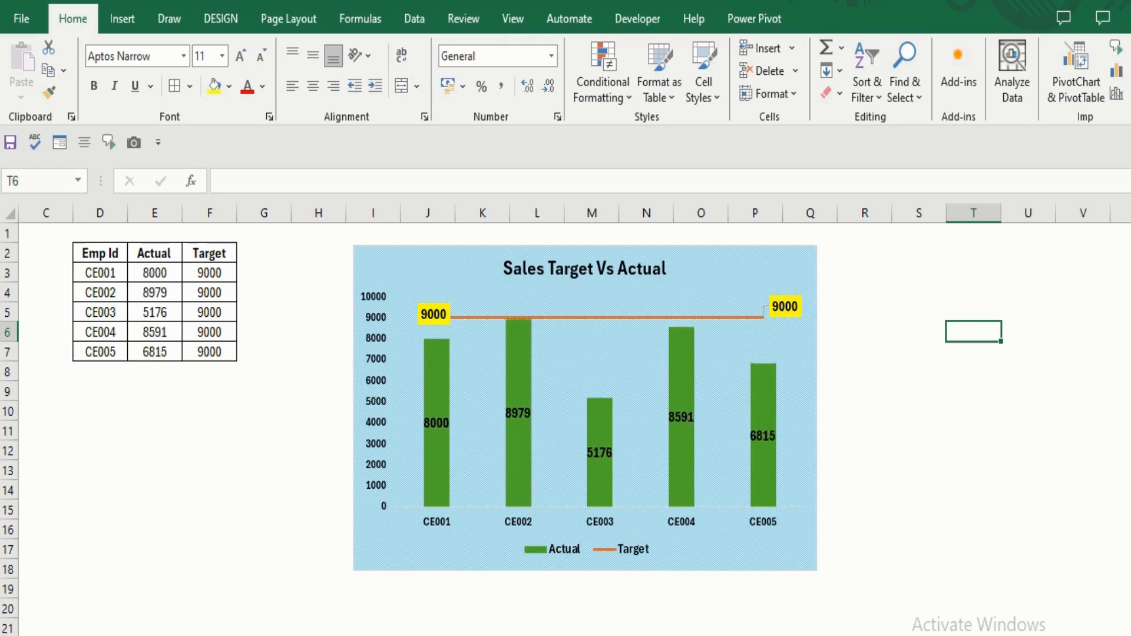